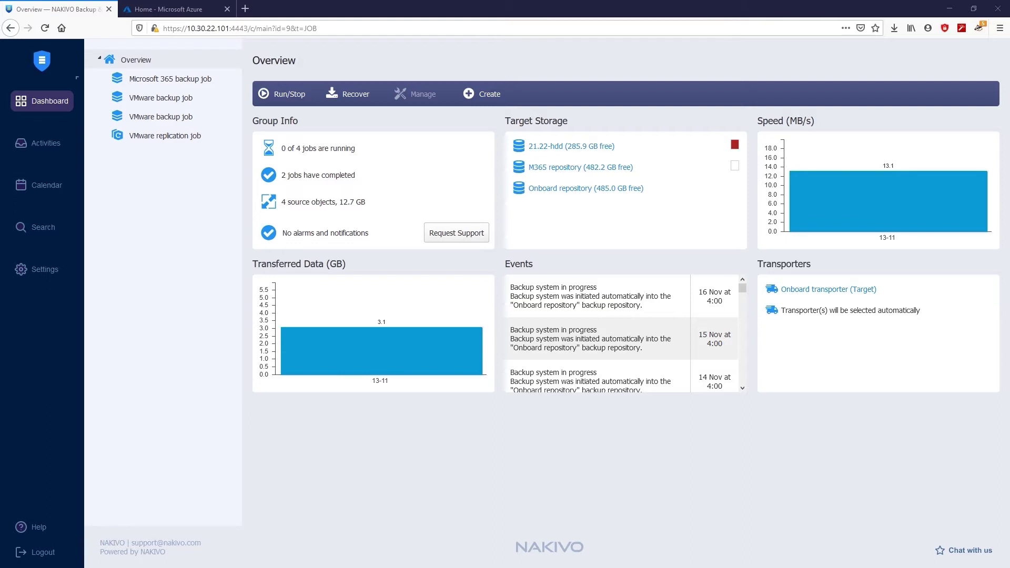
# Start a new Microsoft 365 account in Inventory named m365 with SharePoint Online as the service
pyautogui.click(42, 272)
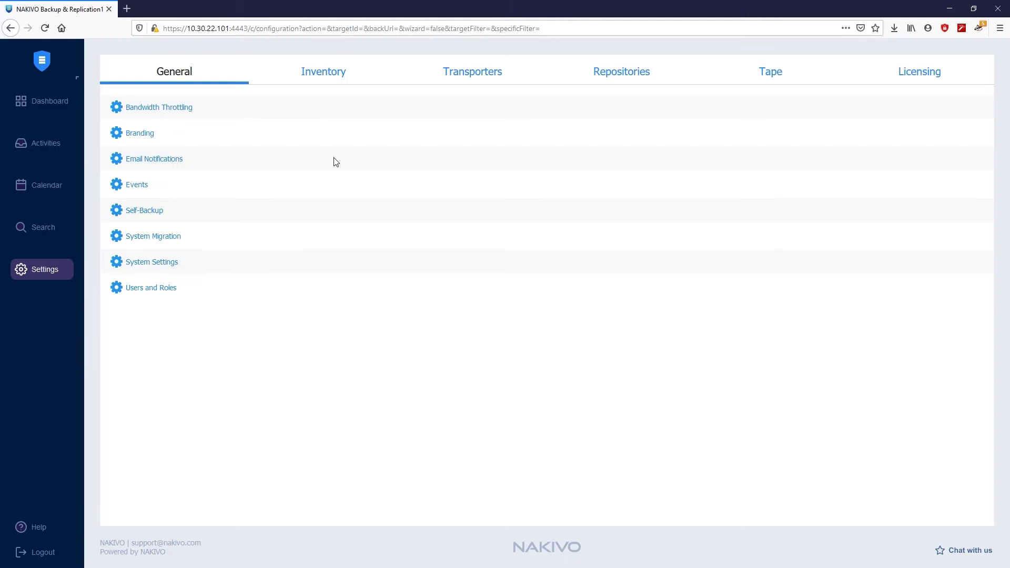
pyautogui.click(319, 74)
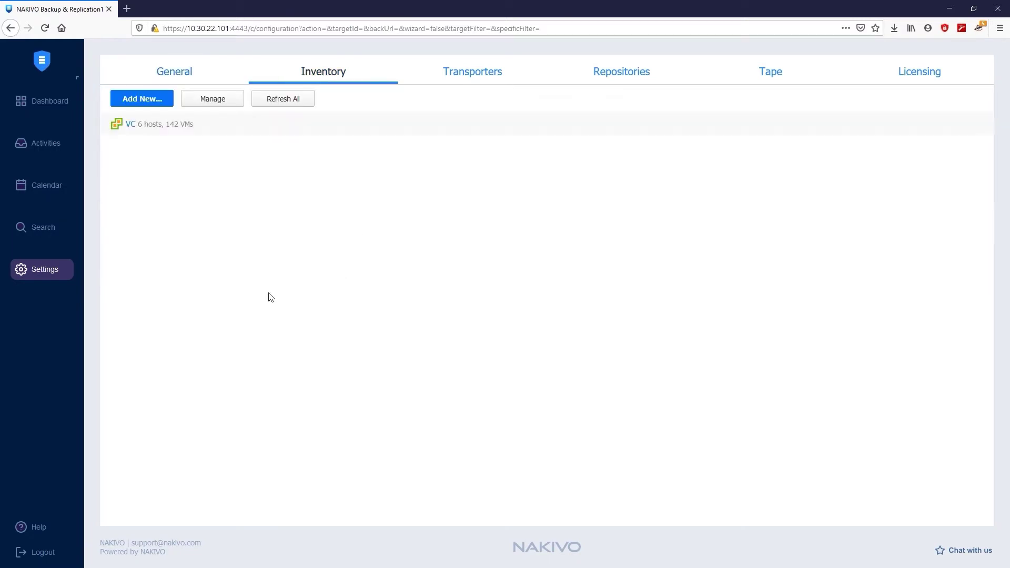
pyautogui.click(146, 97)
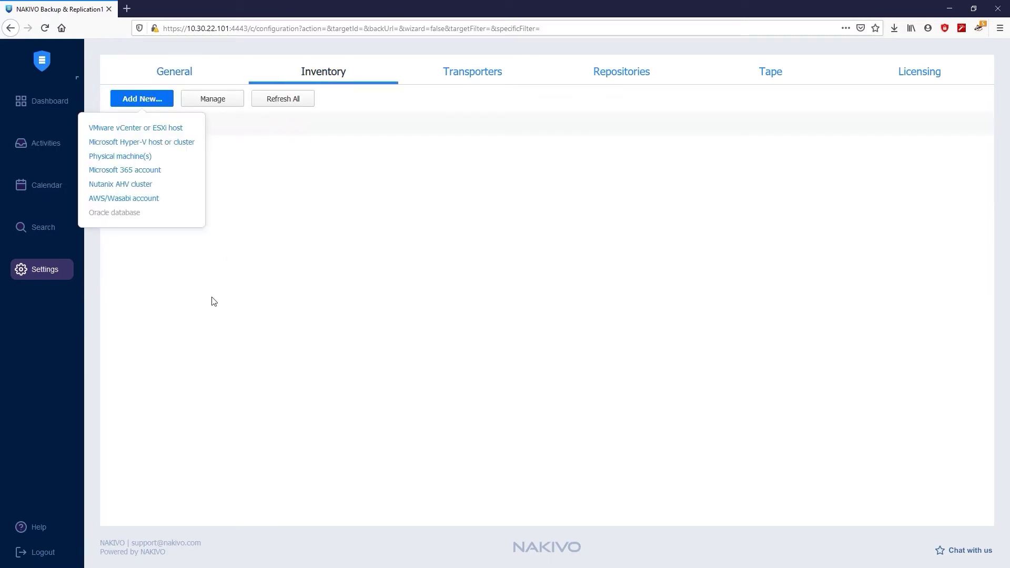
pyautogui.click(133, 172)
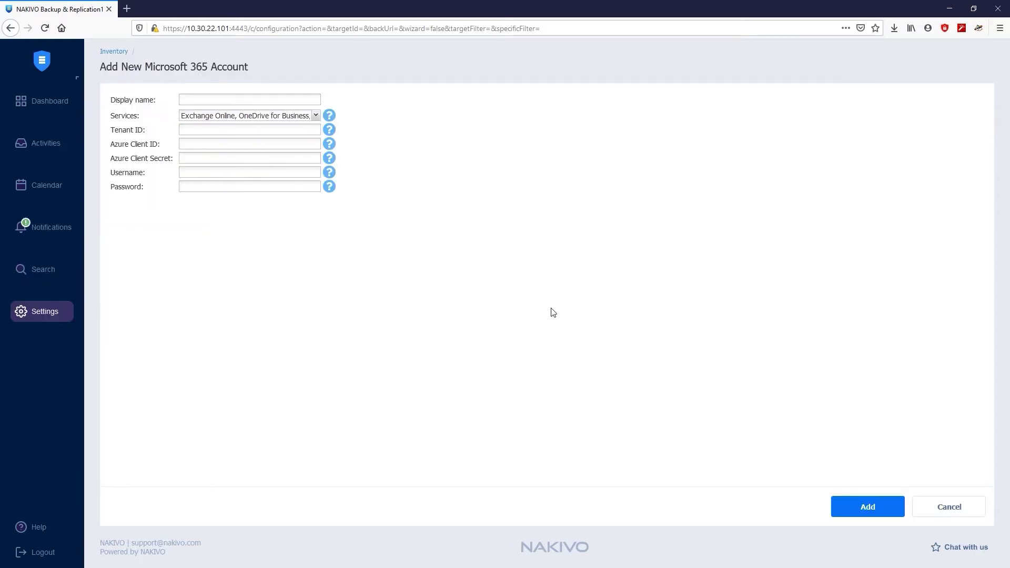
pyautogui.click(225, 100)
pyautogui.write('m')
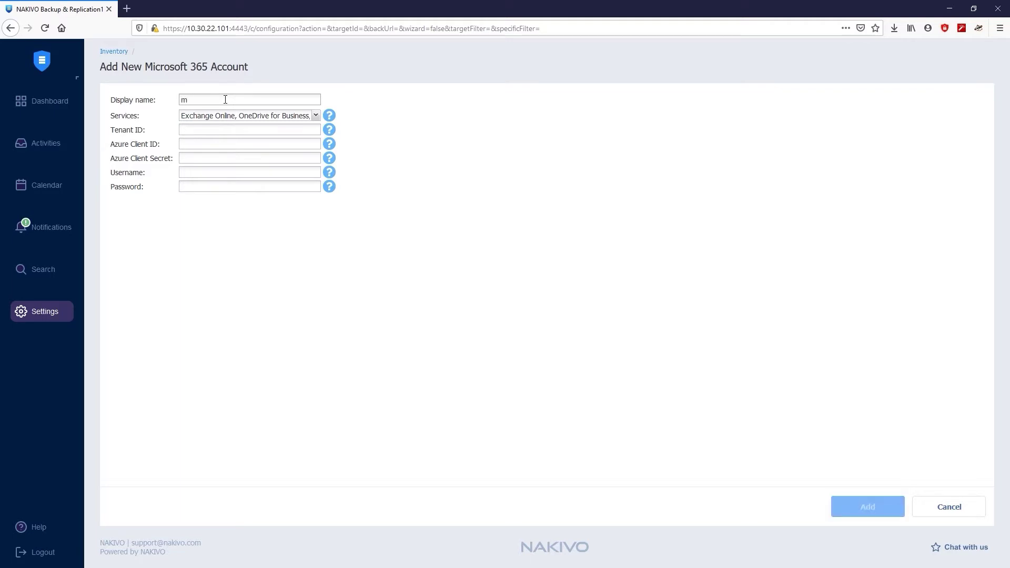
pyautogui.write('365')
pyautogui.click(268, 115)
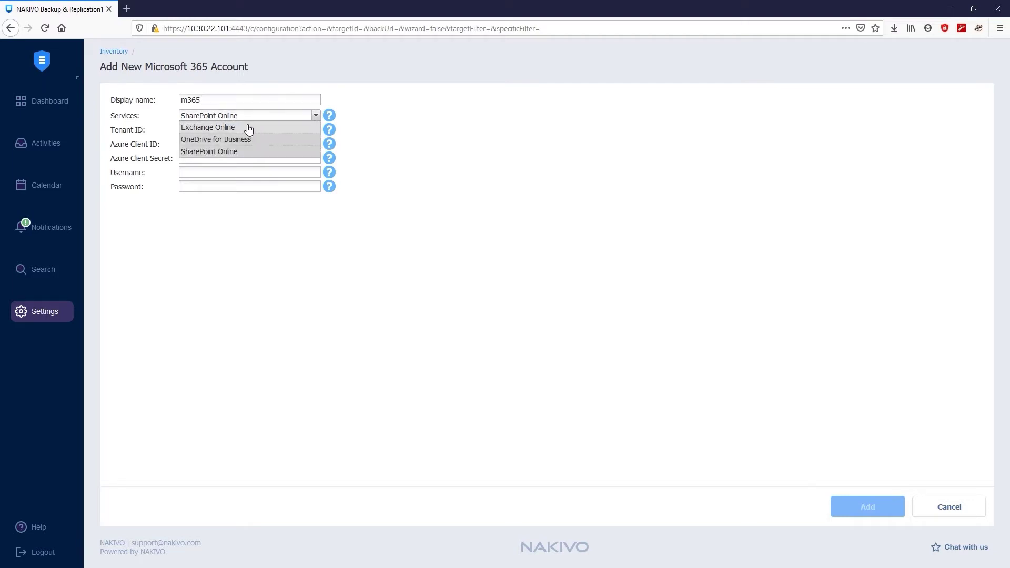
pyautogui.click(378, 151)
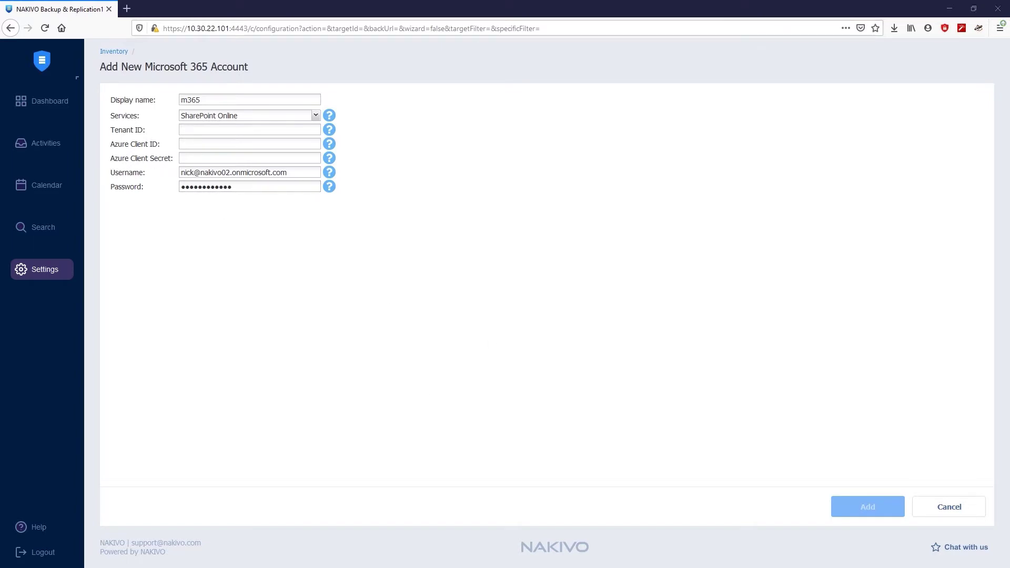
# Load portal.azure.com in a new browser tab
pyautogui.hotkey('ctrl', 't')
pyautogui.write('portal.azure.com')
pyautogui.press('Return')
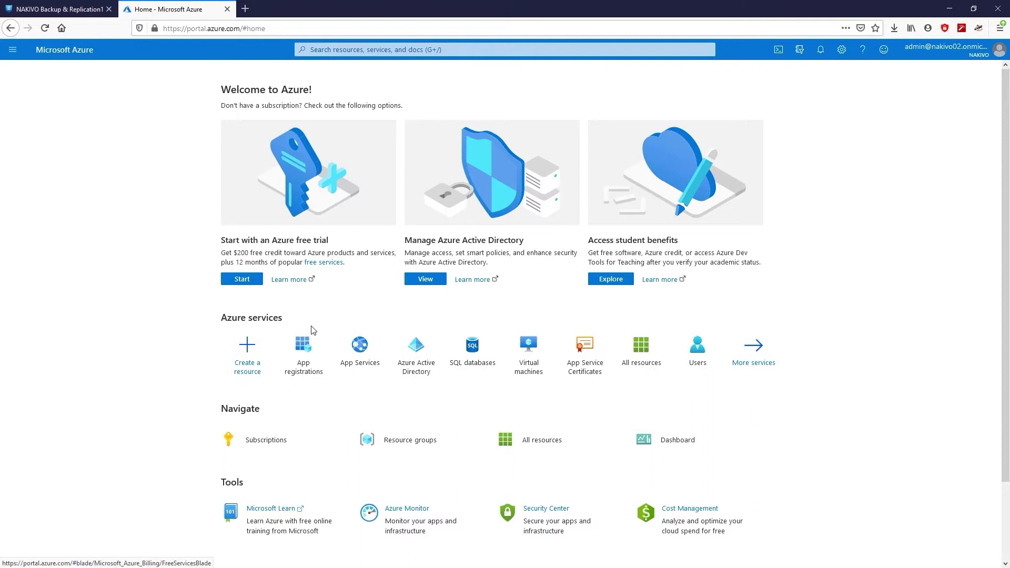
# Register a new Azure application named Demo2
pyautogui.click(305, 356)
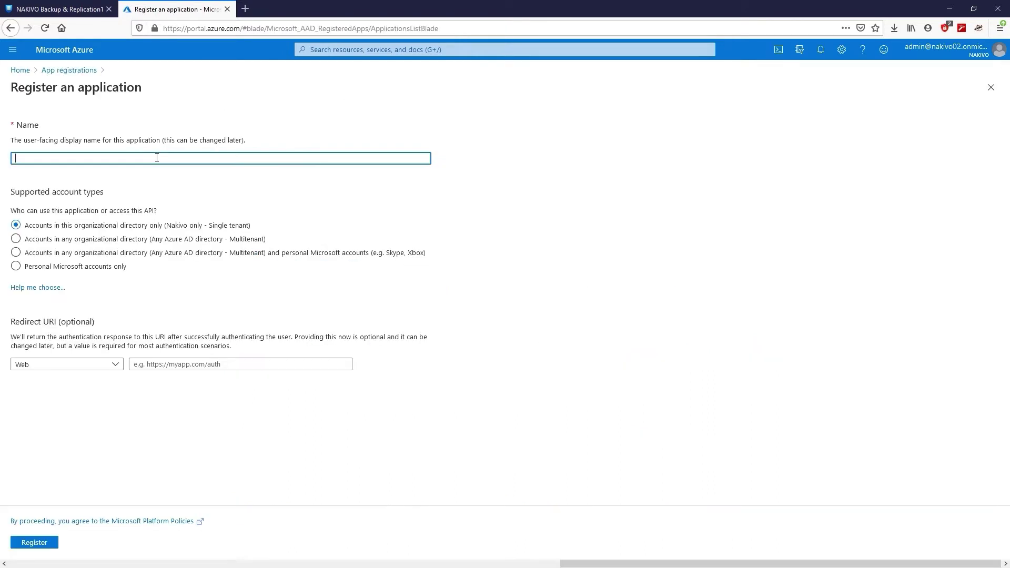
pyautogui.write('Demo2')
pyautogui.click(42, 543)
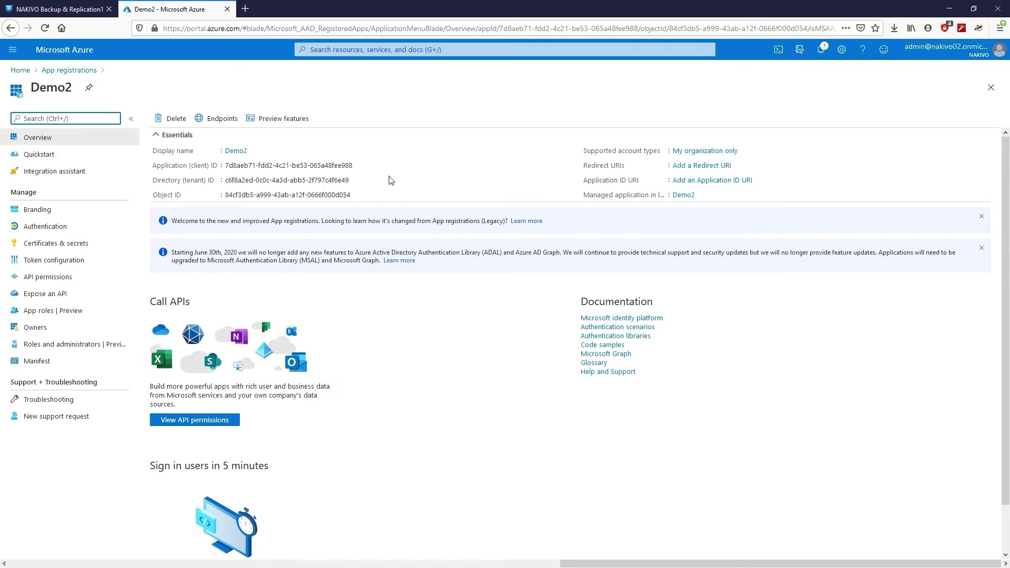
# Copy Demo2's application client ID into NAKIVO's Azure Client ID field
pyautogui.click(362, 168)
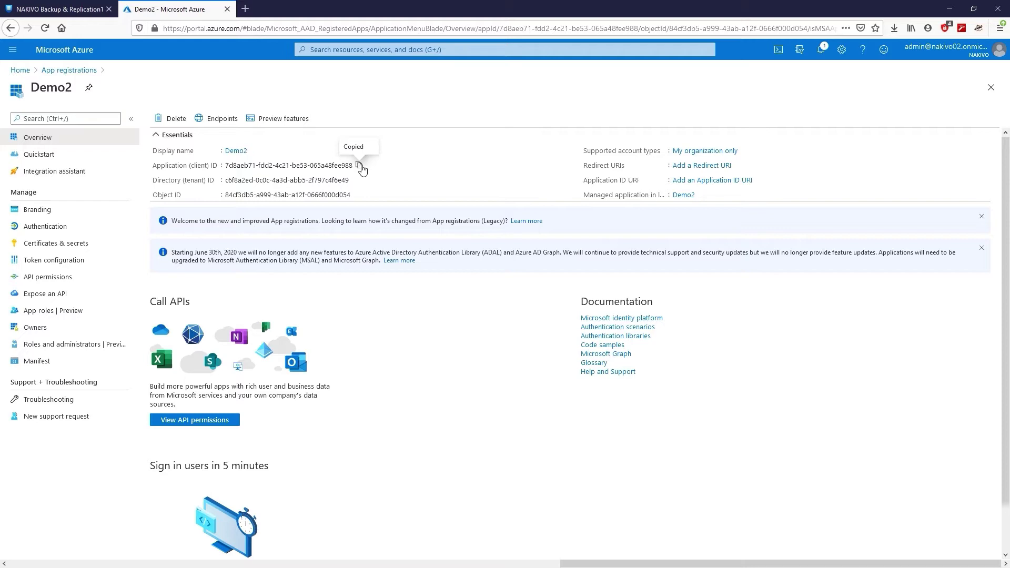
pyautogui.click(74, 9)
pyautogui.click(192, 147)
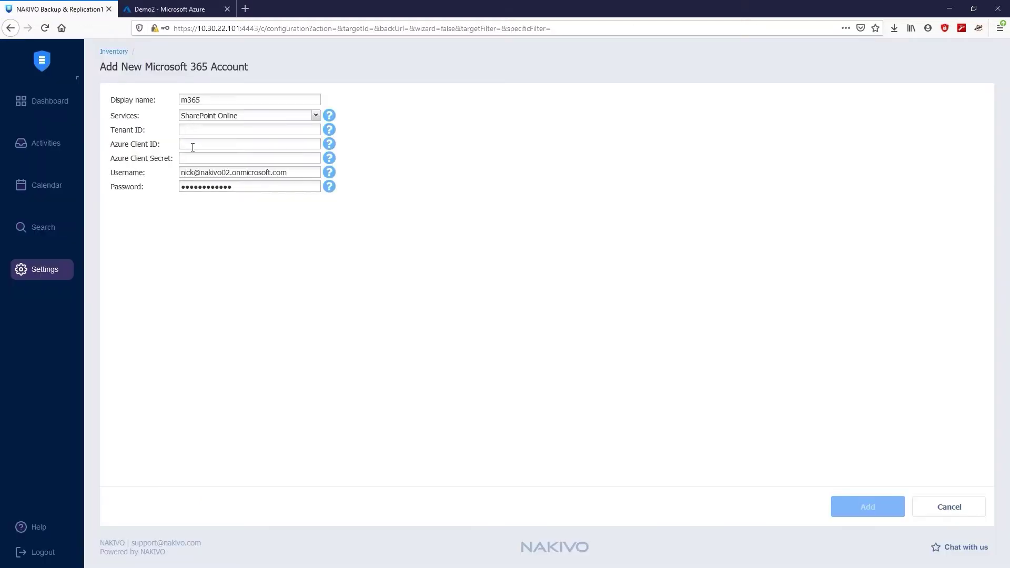
pyautogui.hotkey('ctrl', 'v')
# Copy Demo2's directory tenant ID into NAKIVO's Tenant ID field
pyautogui.click(168, 9)
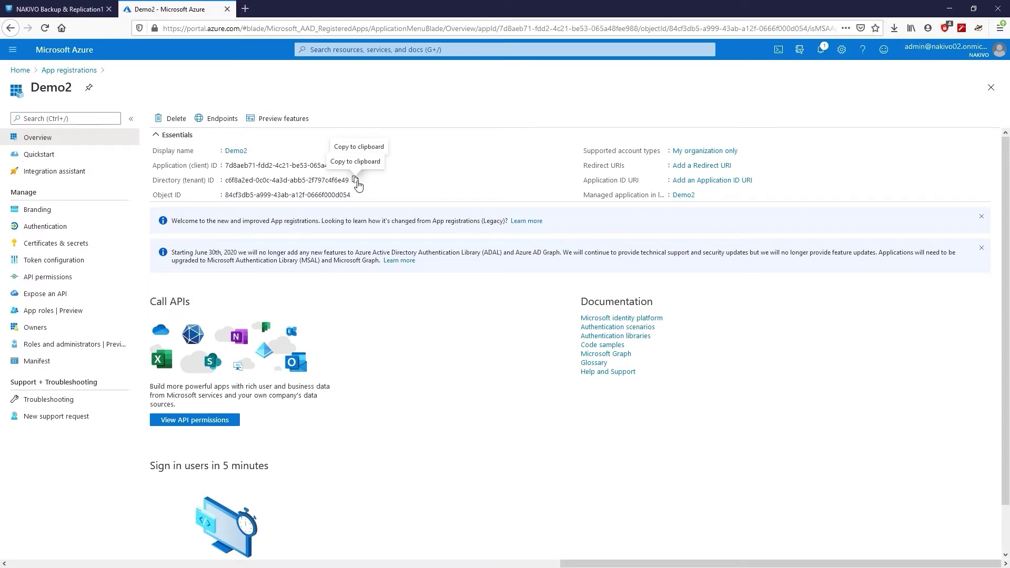
pyautogui.click(355, 180)
pyautogui.click(58, 9)
pyautogui.click(247, 129)
pyautogui.hotkey('ctrl', 'v')
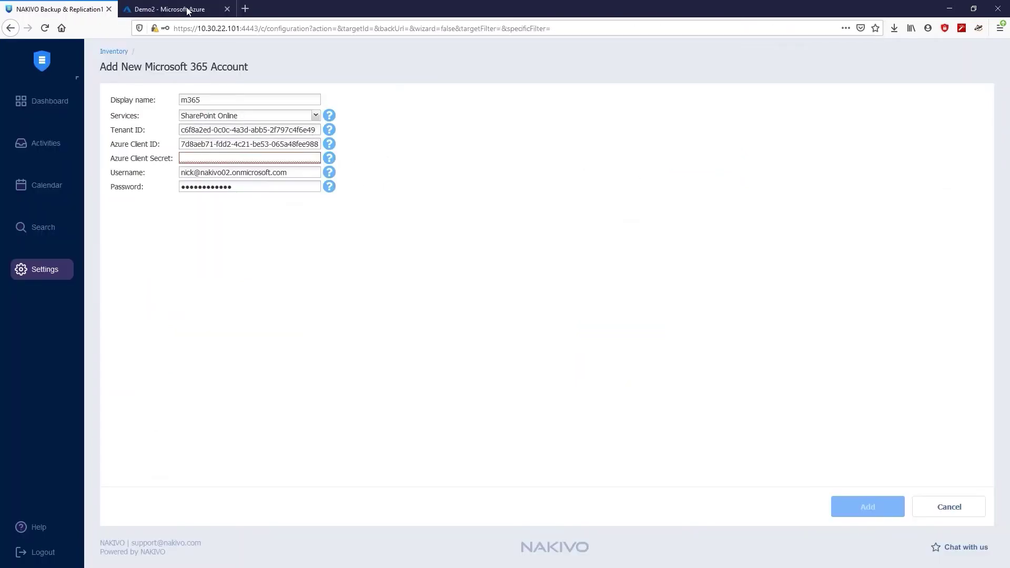
pyautogui.click(187, 10)
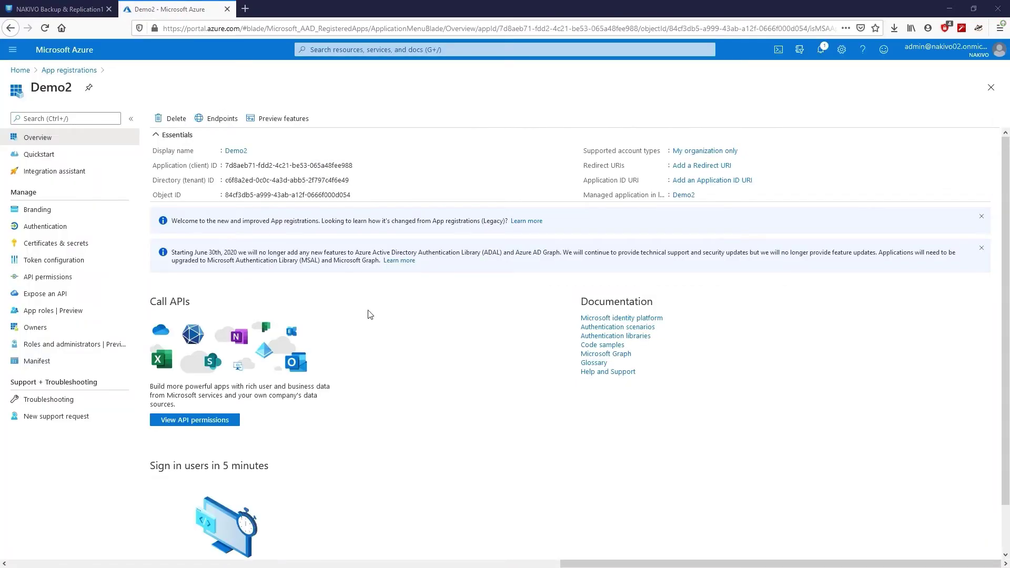
# Select Microsoft Graph application permissions Group.Read.All and Sites.ReadWrite.All for Demo2
pyautogui.click(222, 424)
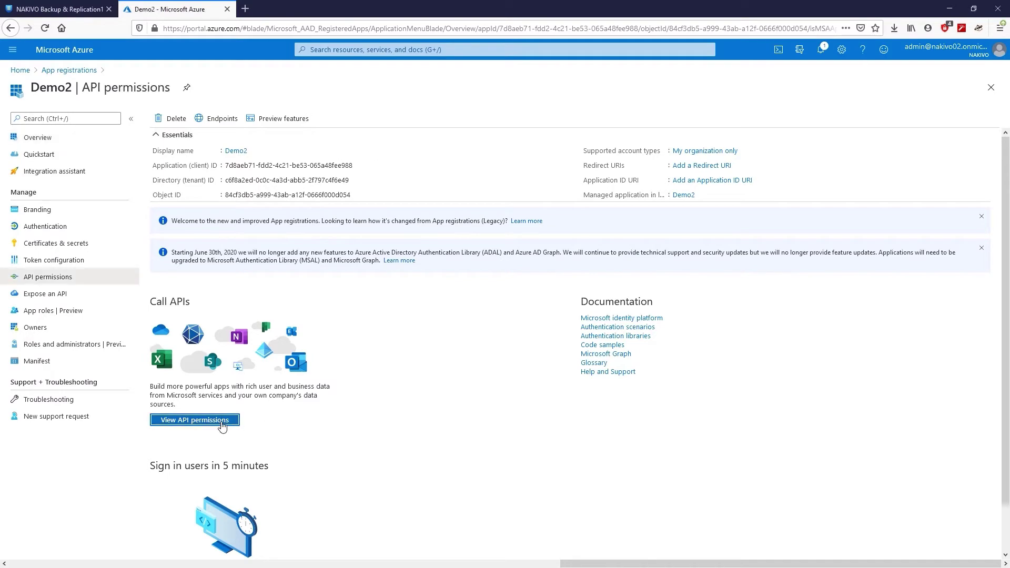
pyautogui.click(186, 192)
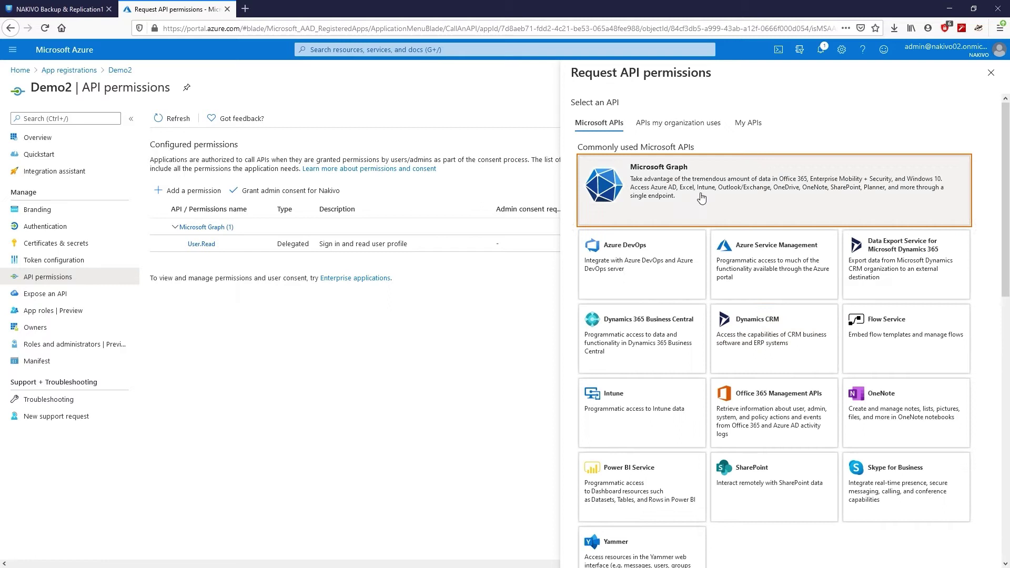
pyautogui.click(701, 197)
pyautogui.click(844, 174)
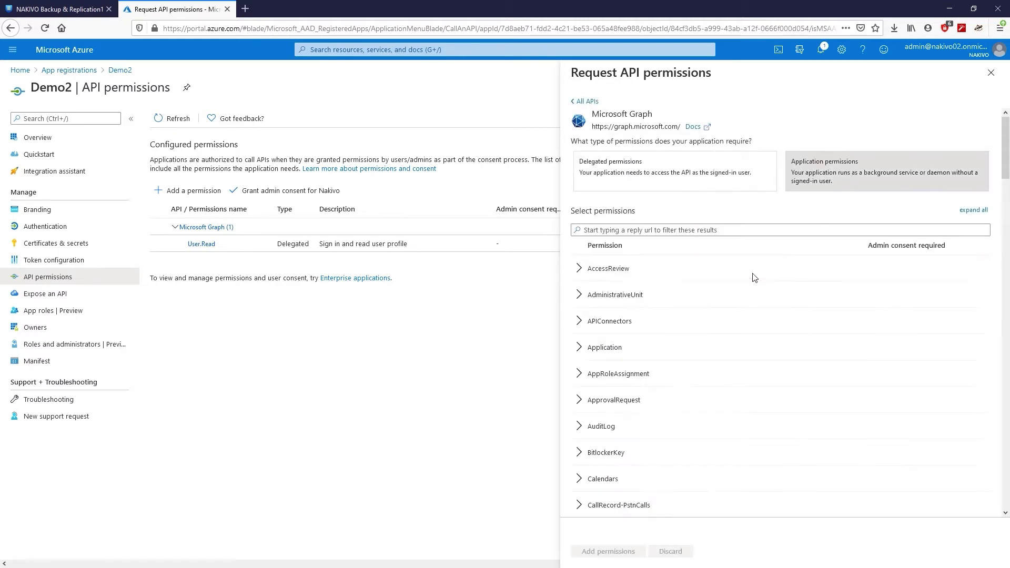
pyautogui.click(703, 230)
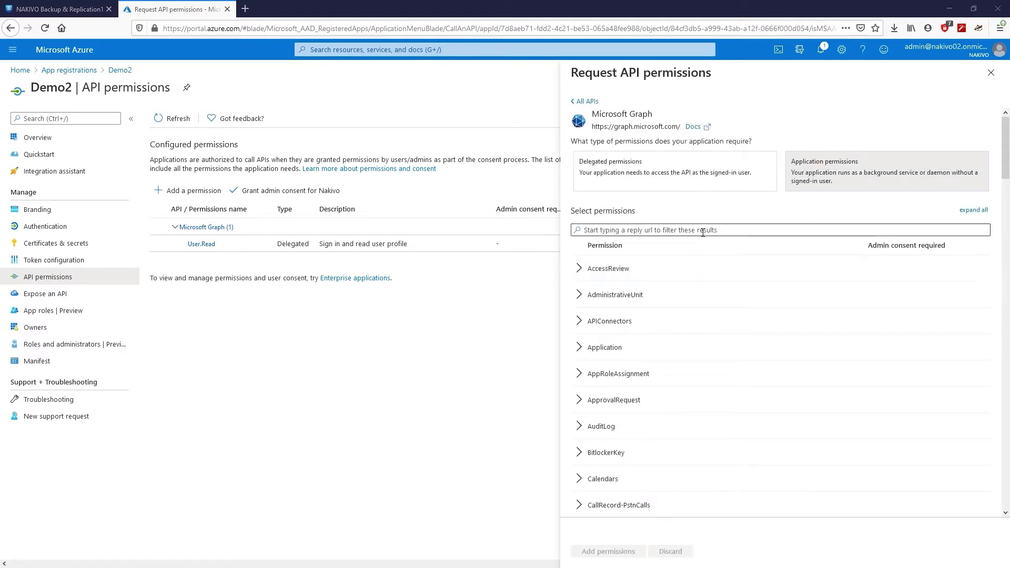
pyautogui.hotkey('ctrl', 'v')
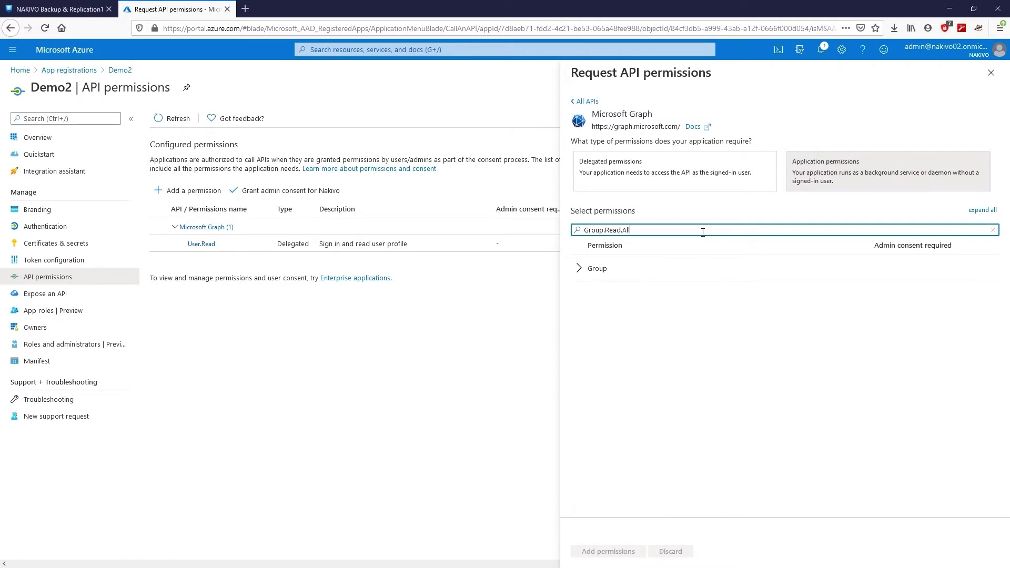
pyautogui.click(579, 269)
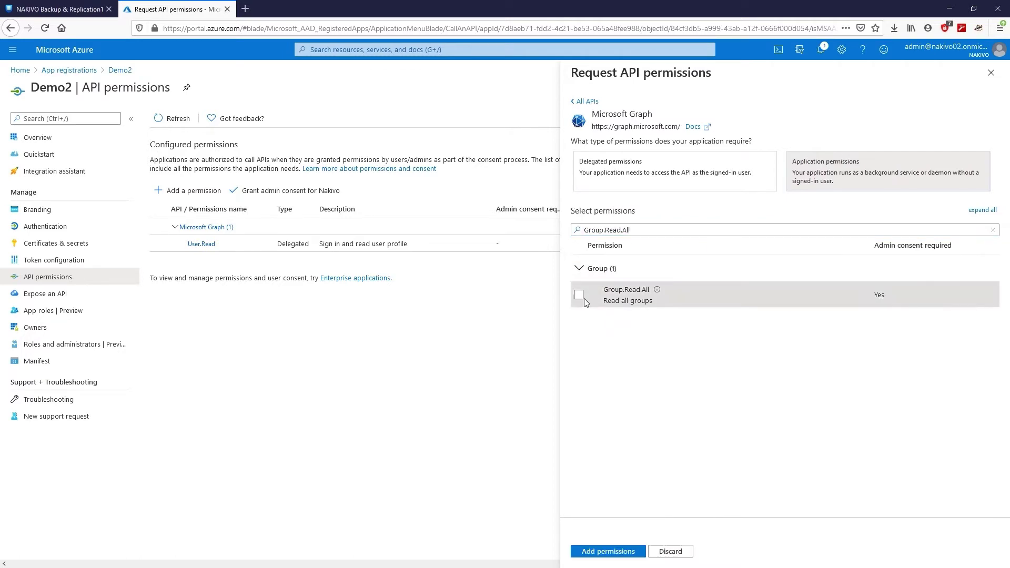
pyautogui.click(579, 296)
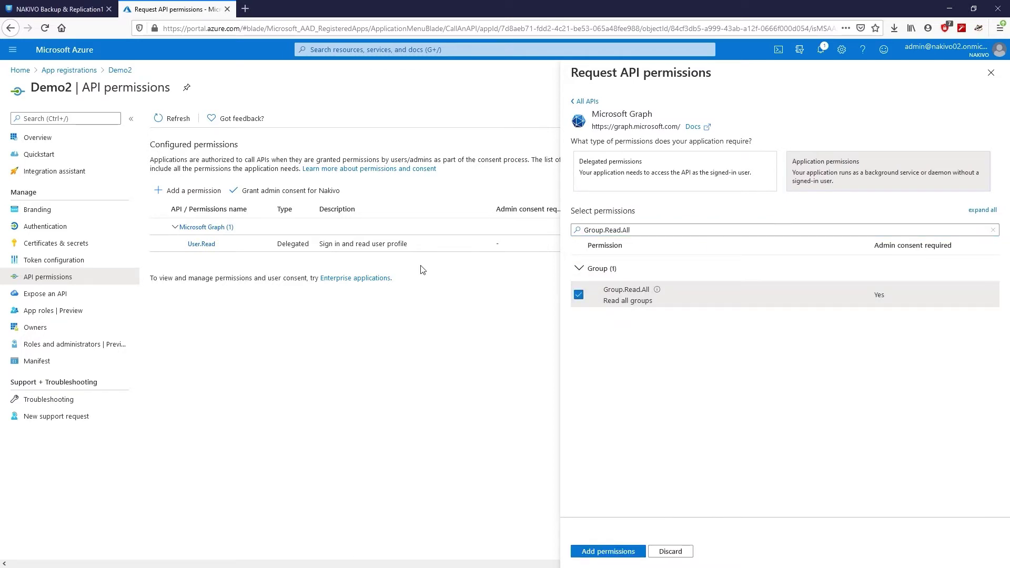
pyautogui.tripleClick(729, 230)
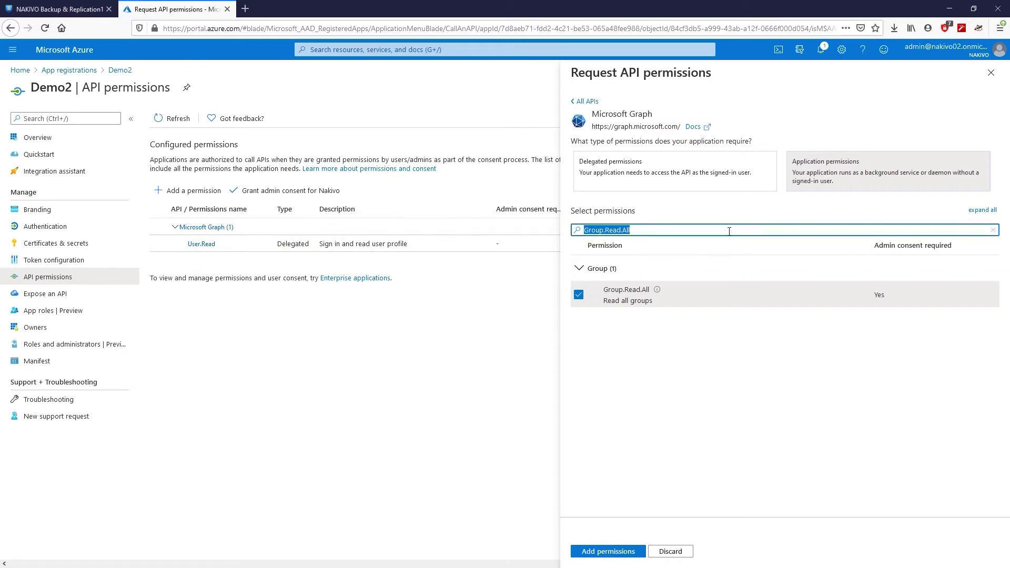
pyautogui.hotkey('ctrl', 'v')
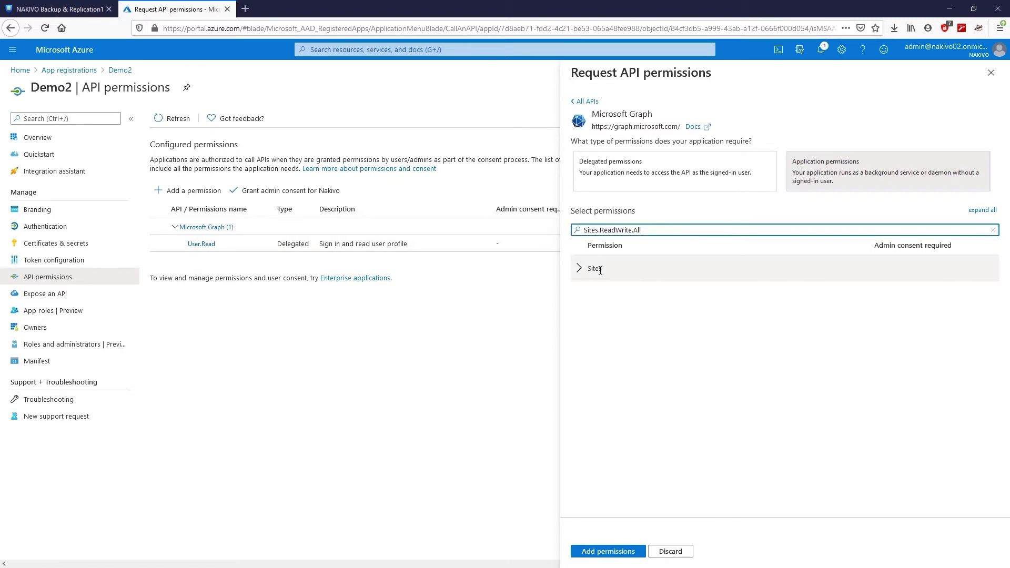
pyautogui.click(593, 274)
pyautogui.click(579, 295)
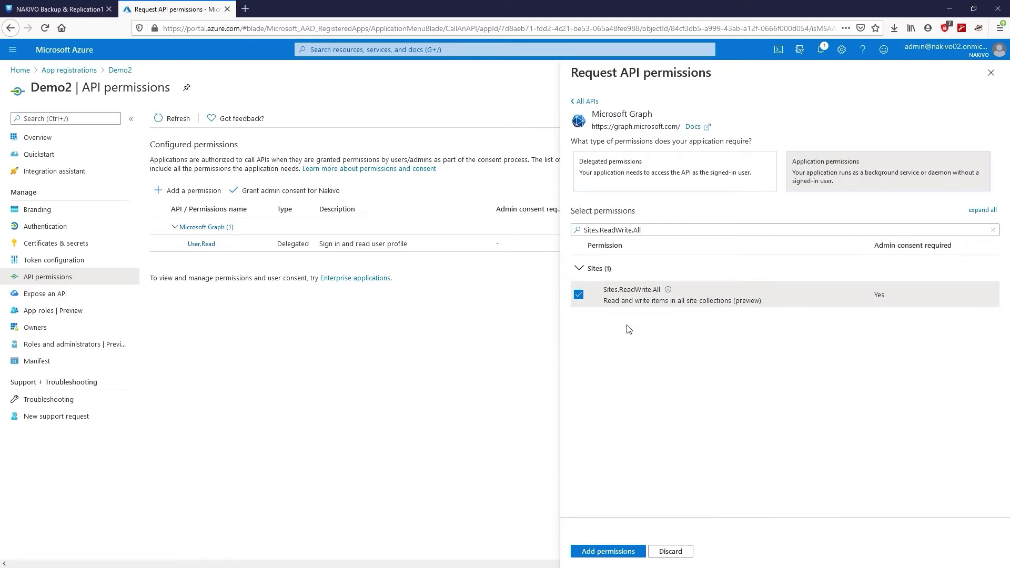
# Also select Sites.FullControl.All, Sites.Manage.All and User.ReadWrite.All, then add the permissions
pyautogui.tripleClick(669, 231)
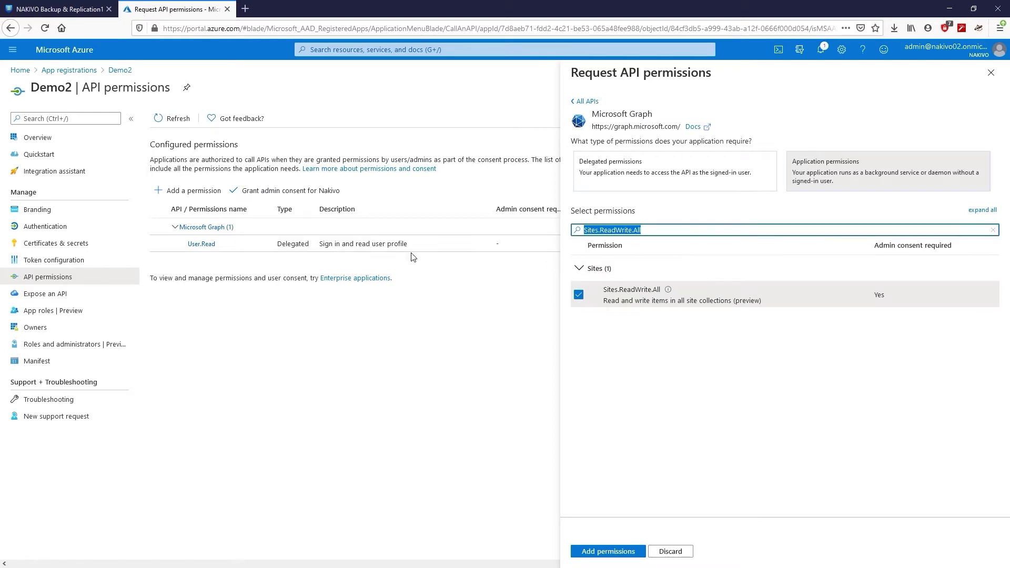
pyautogui.hotkey('ctrl', 'v')
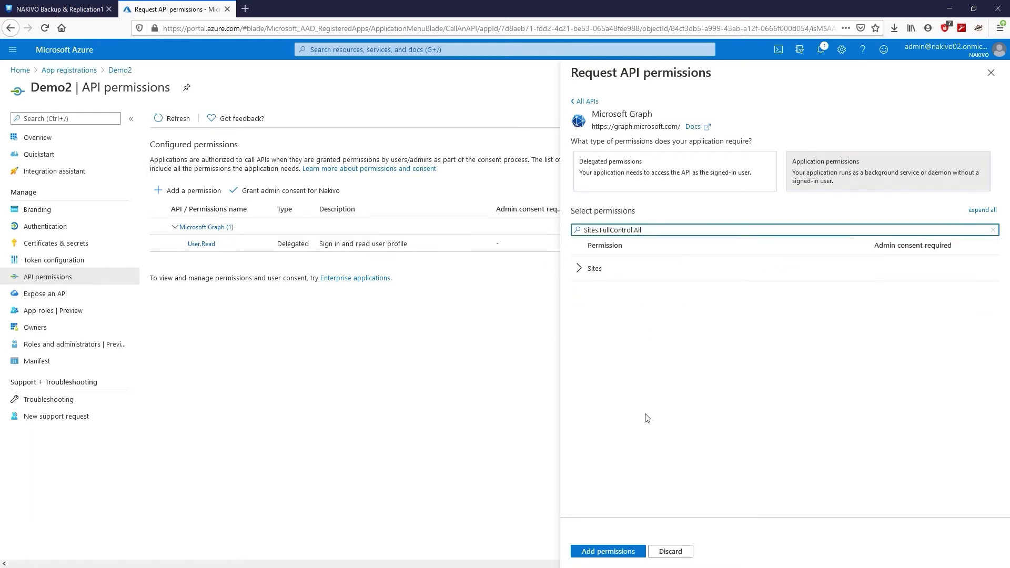
pyautogui.click(580, 270)
pyautogui.click(578, 296)
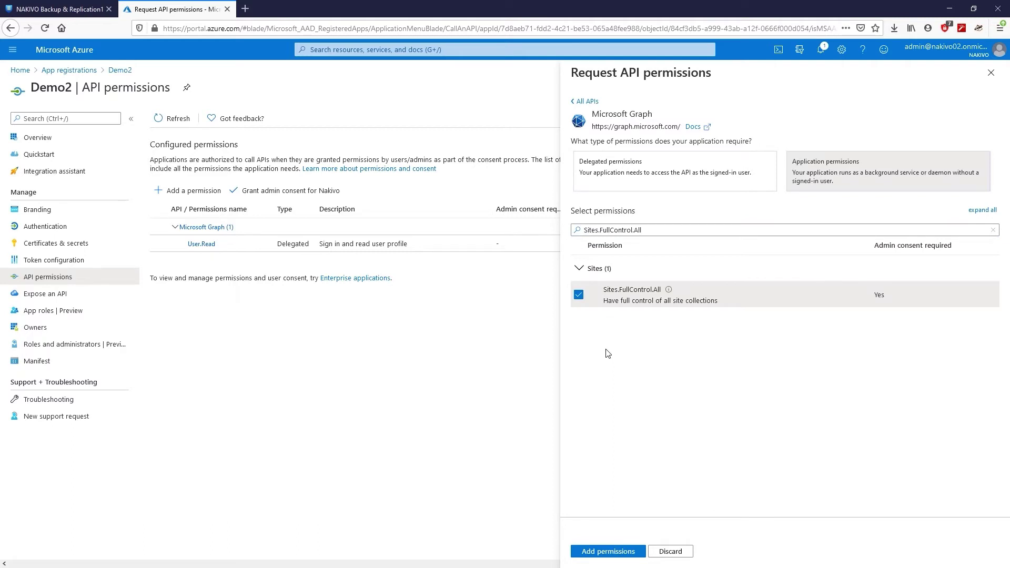
pyautogui.tripleClick(664, 230)
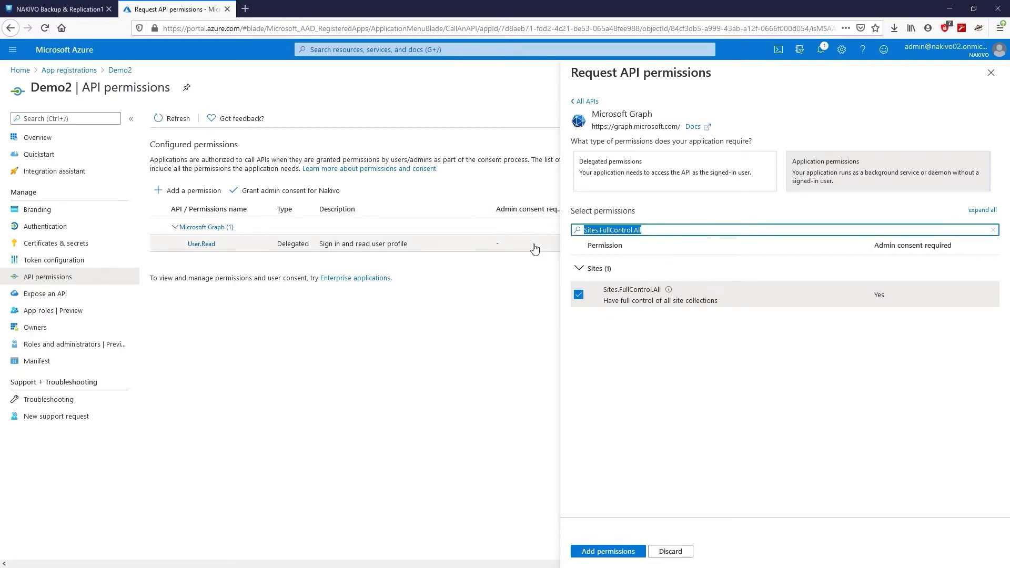
pyautogui.hotkey('ctrl', 'v')
pyautogui.click(579, 268)
pyautogui.click(578, 295)
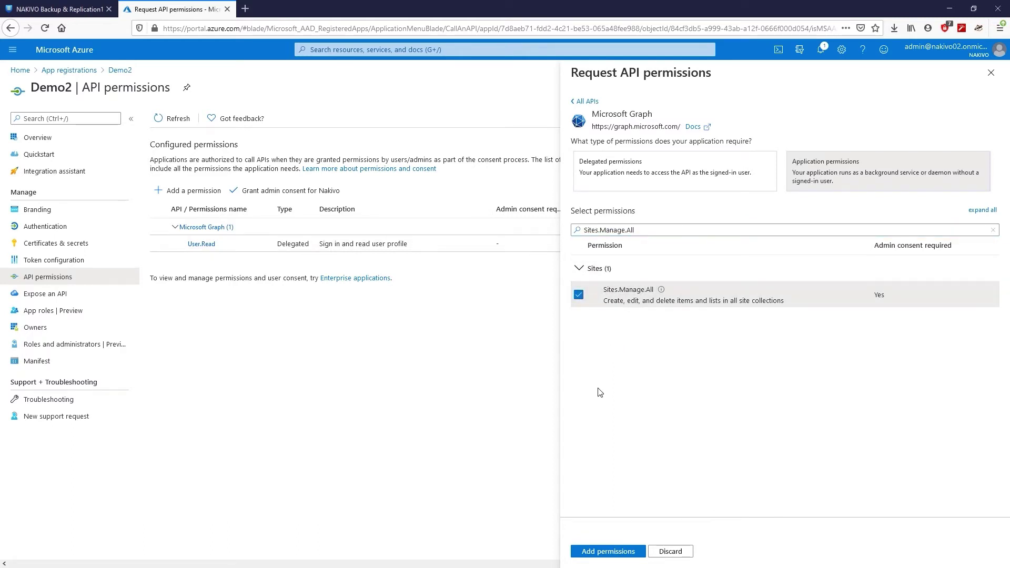
pyautogui.tripleClick(658, 231)
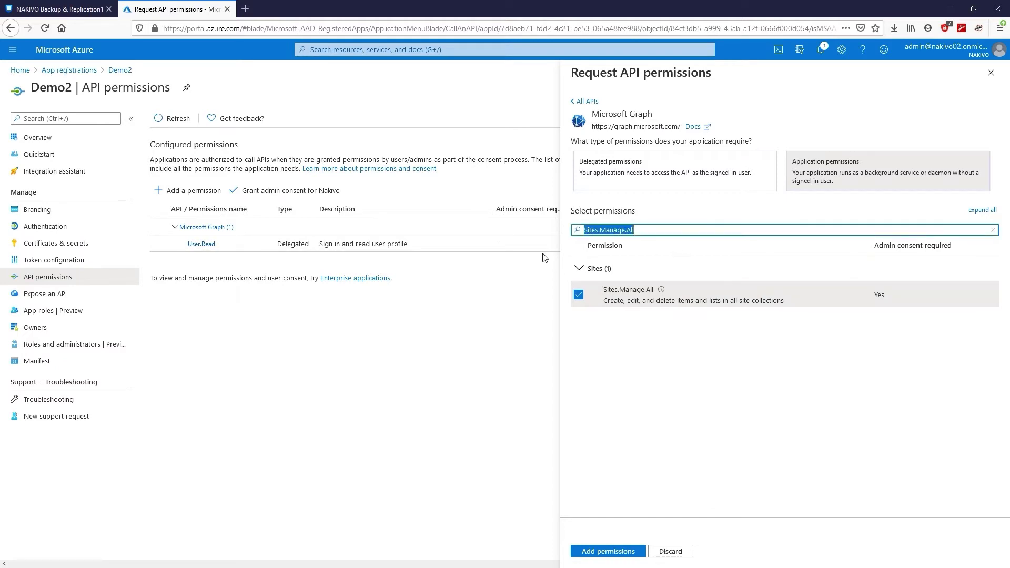
pyautogui.write('User.ReadWrite.All')
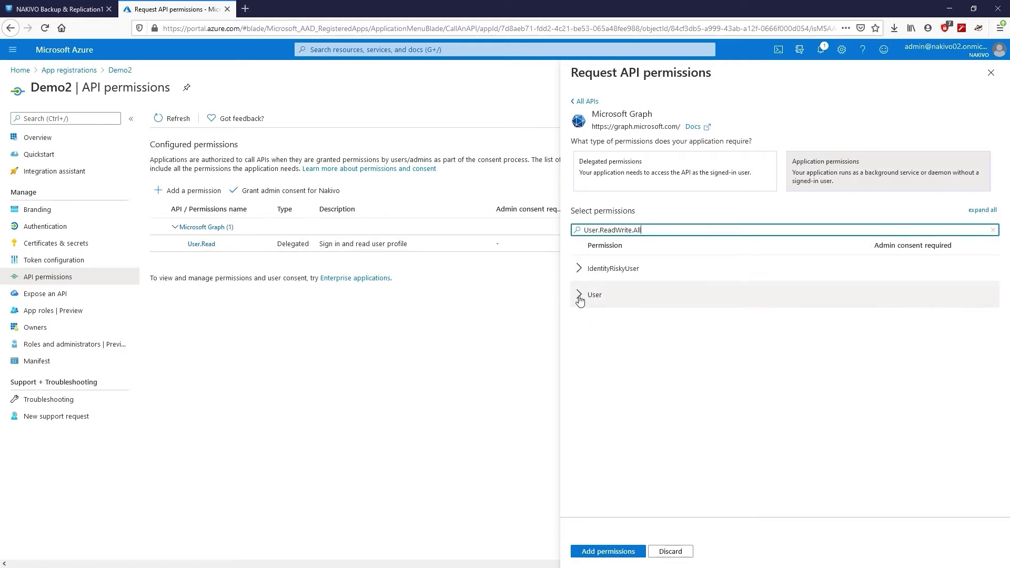
pyautogui.click(580, 295)
pyautogui.click(579, 321)
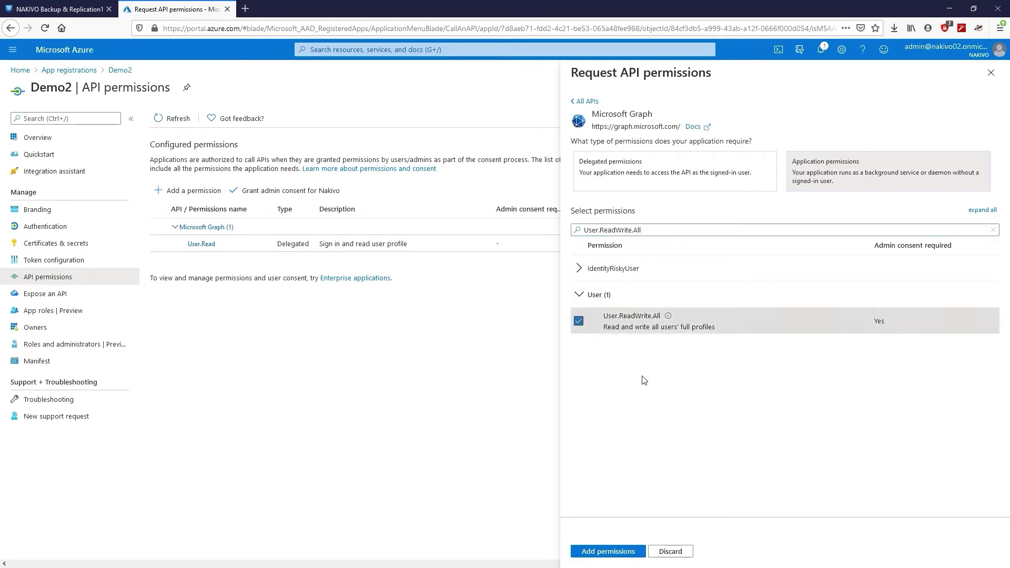
pyautogui.click(609, 553)
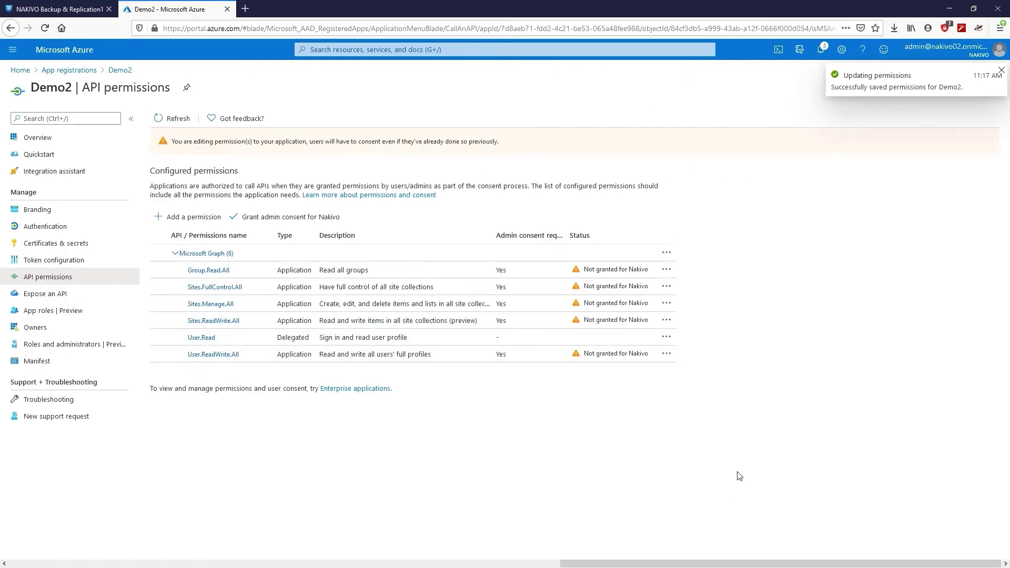
# Grant admin consent for Nakivo on Demo2's permissions
pyautogui.click(247, 217)
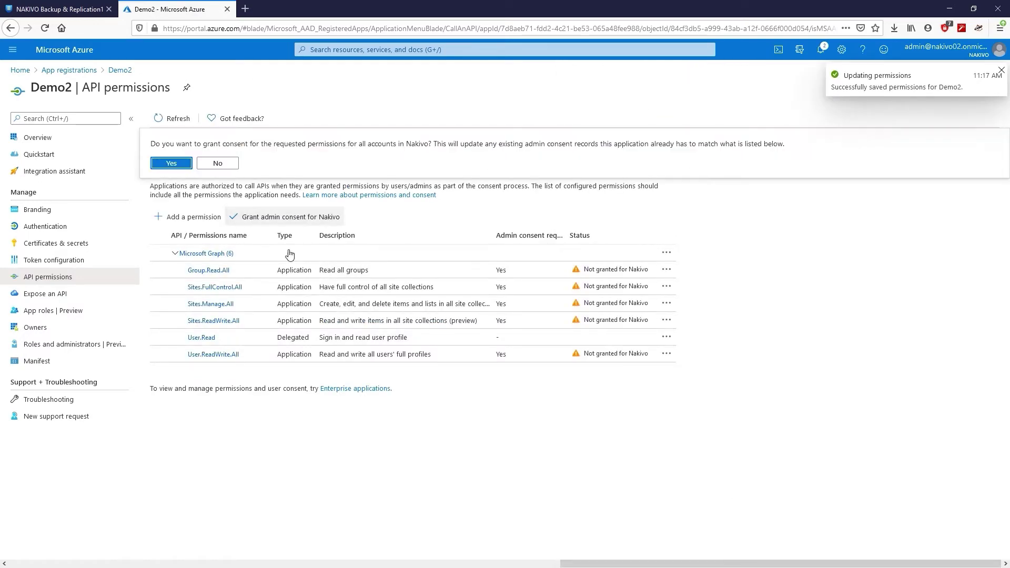
pyautogui.click(171, 163)
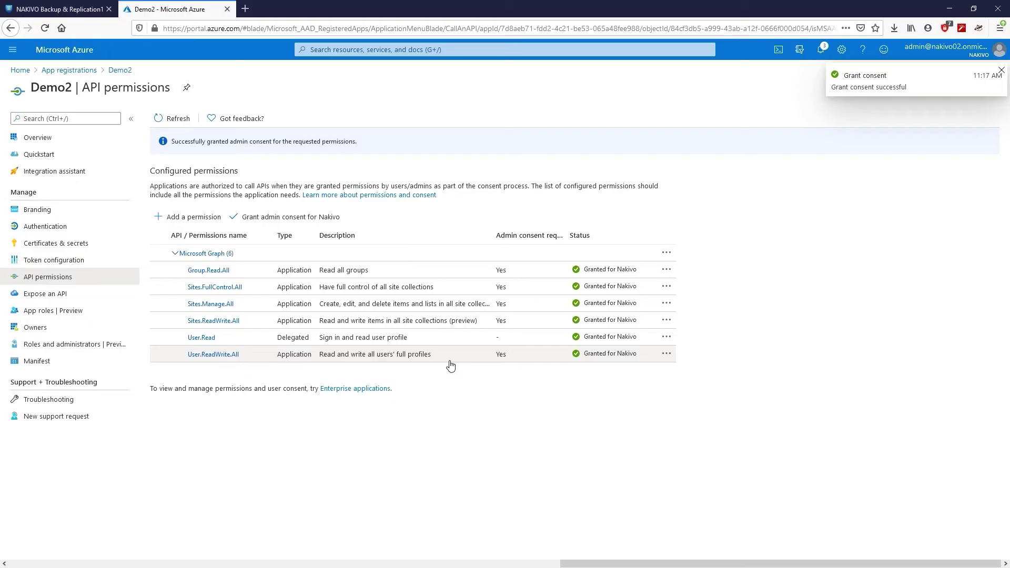
pyautogui.click(67, 244)
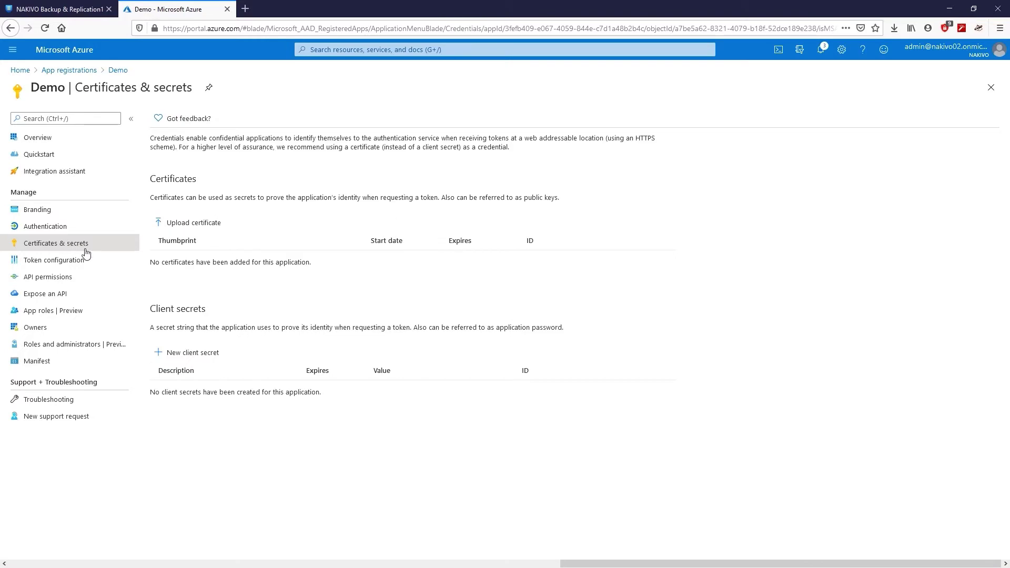
# Create a client secret described 'Nakivo', expiring 11/16/2021, and copy its value
pyautogui.click(174, 356)
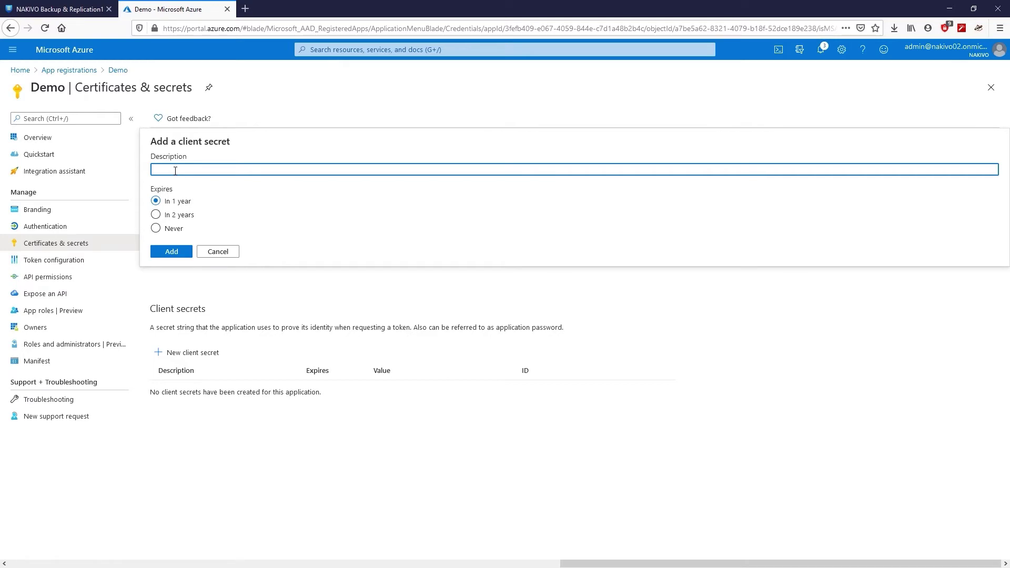
pyautogui.write('Nakivo')
pyautogui.click(172, 252)
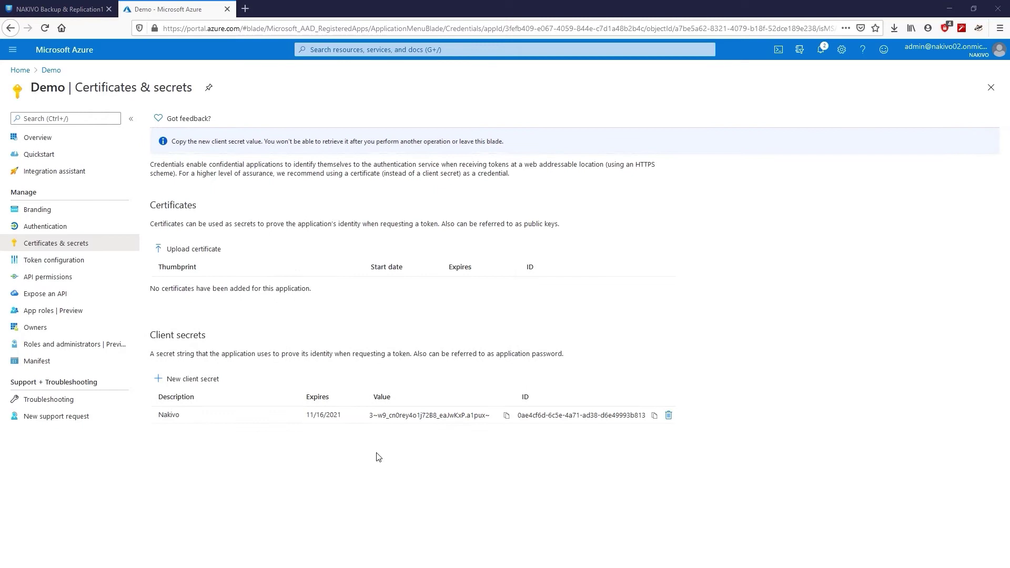
pyautogui.click(506, 415)
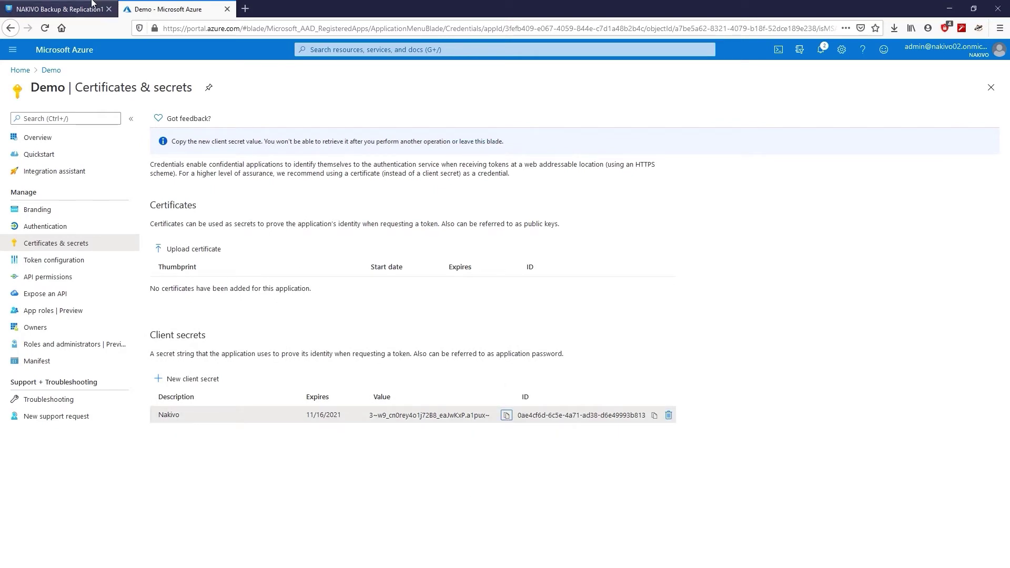
pyautogui.click(62, 9)
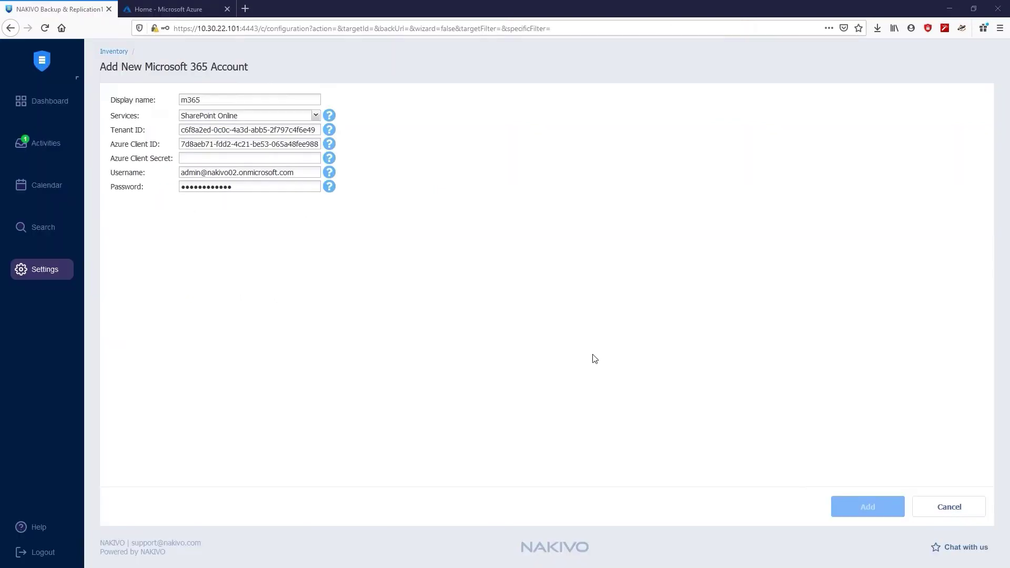
# Paste the secret into Azure Client Secret and add the m365 account, which lists 235 sites
pyautogui.click(240, 160)
pyautogui.hotkey('ctrl', 'v')
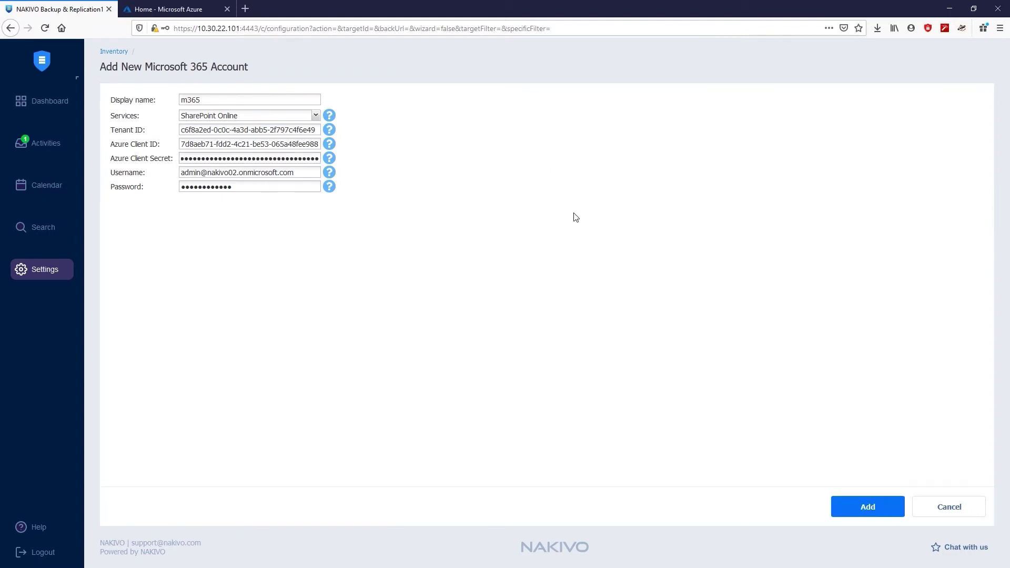
pyautogui.click(843, 505)
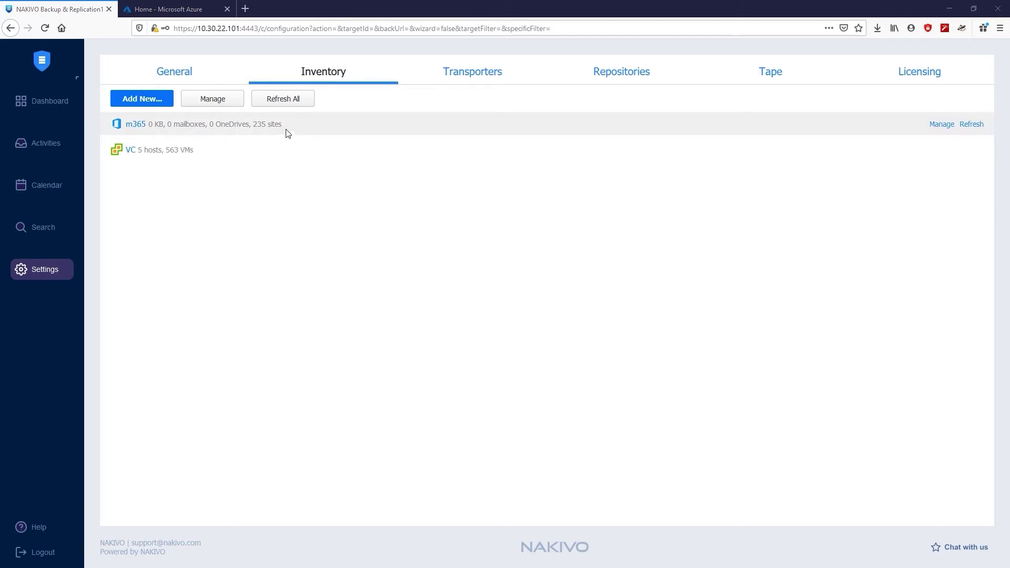
pyautogui.moveTo(258, 129); pyautogui.dragTo(255, 130)
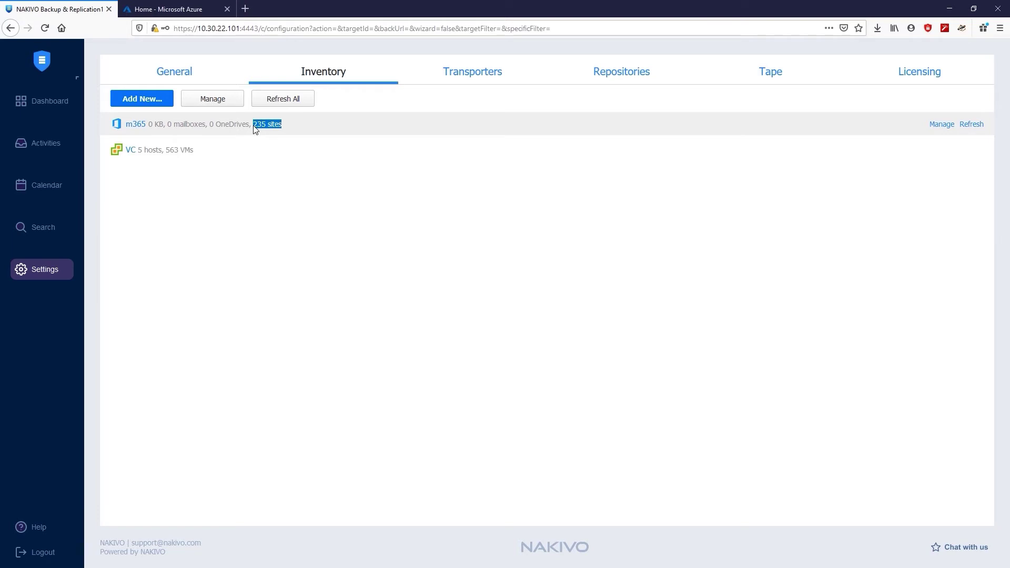
pyautogui.click(143, 128)
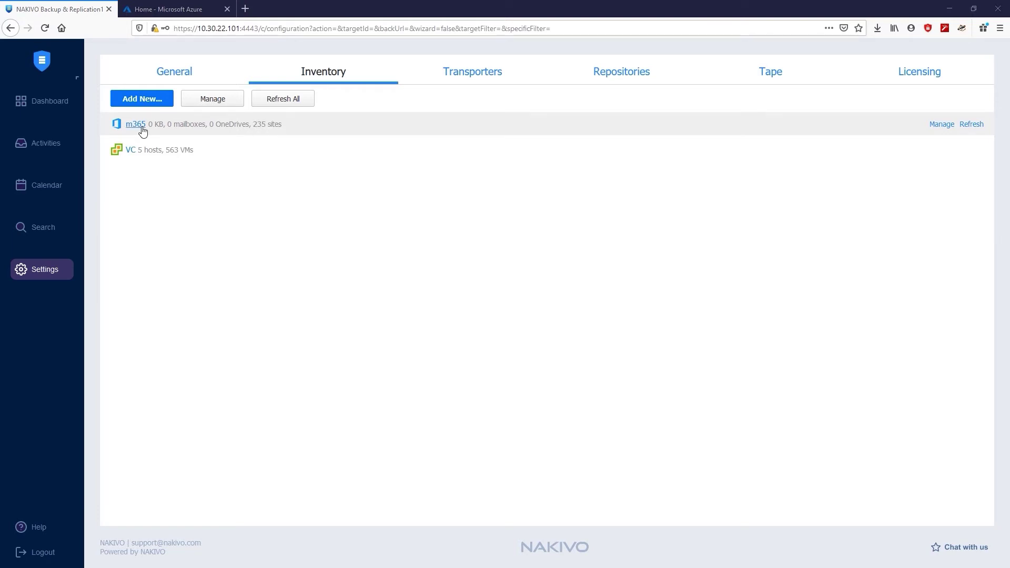
# Begin creating a new SaaS backup repository from the Repositories list
pyautogui.click(613, 72)
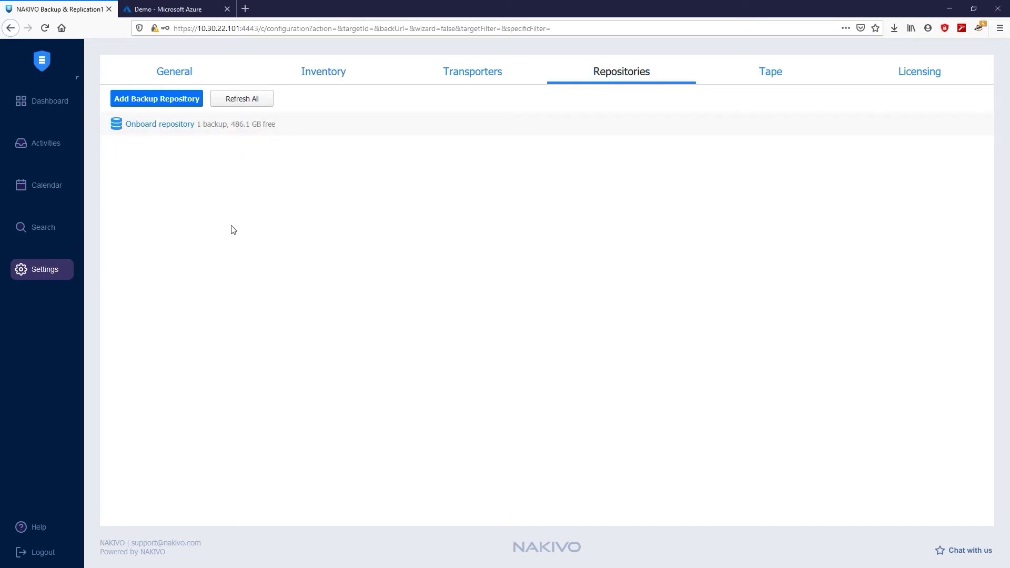
pyautogui.click(165, 100)
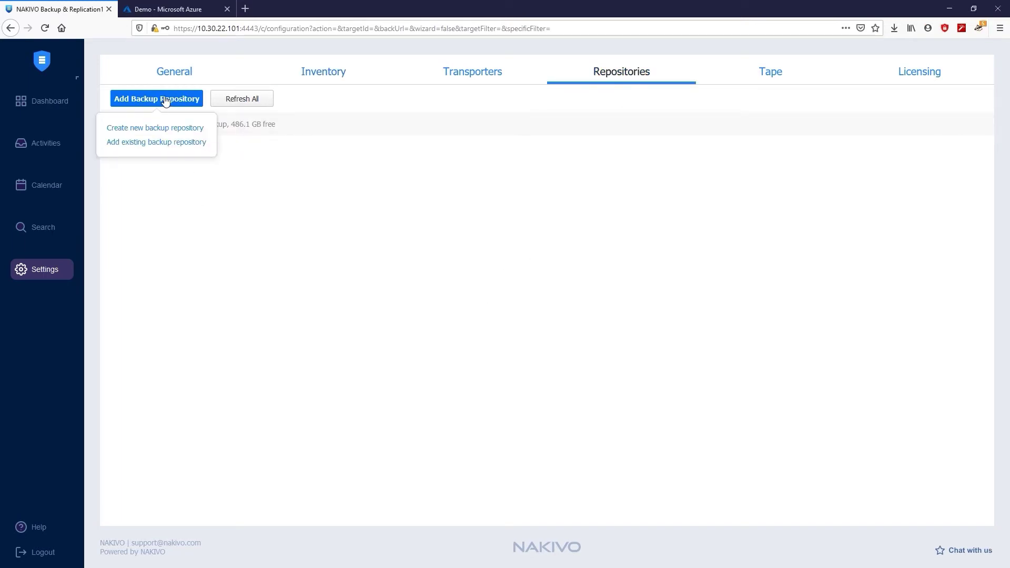
pyautogui.click(165, 131)
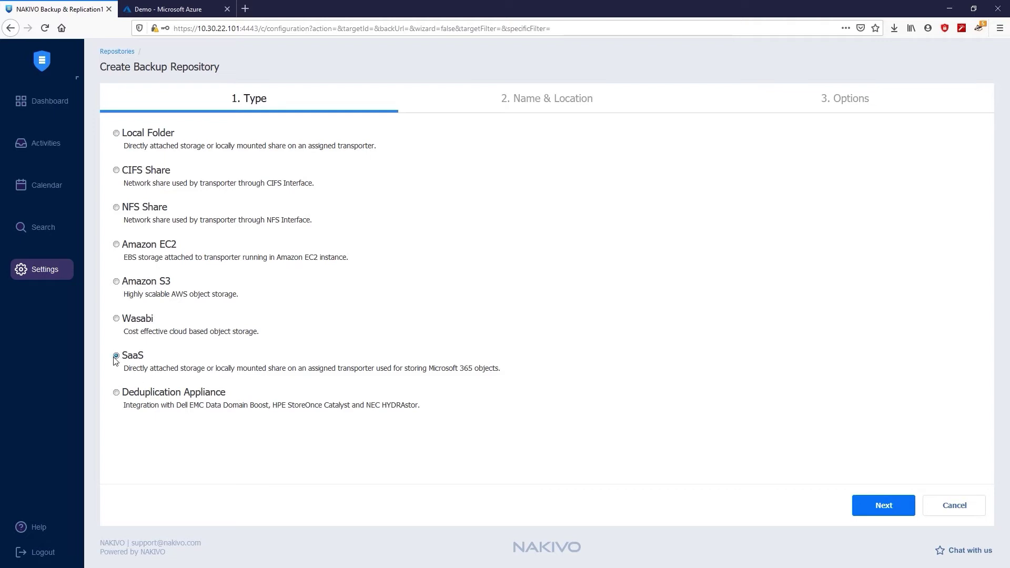
pyautogui.click(884, 511)
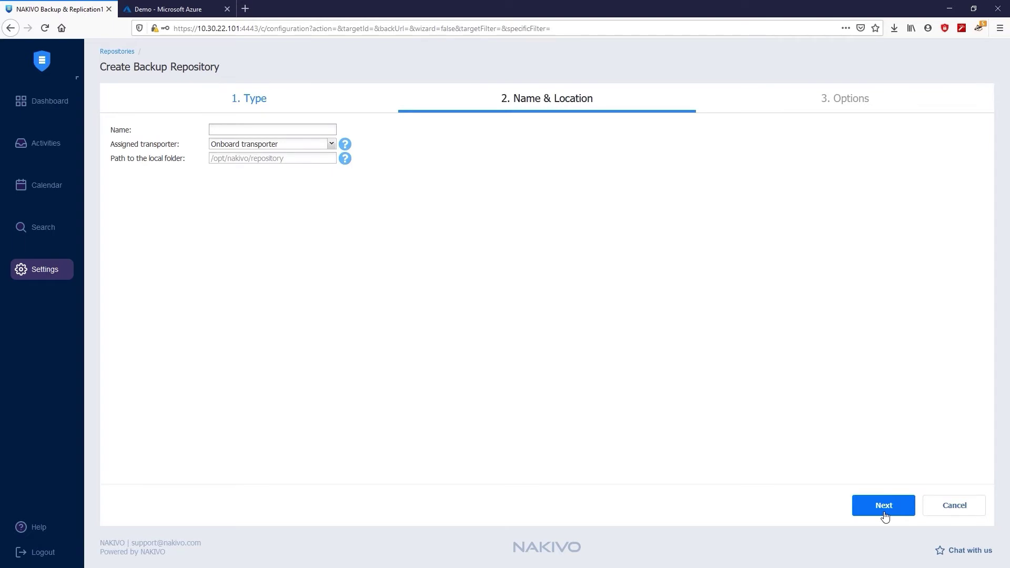
# Create 'M365 repository' on the Onboard transporter at /opt/nakivo/repository/365
pyautogui.write('M365 repository')
pyautogui.click(259, 146)
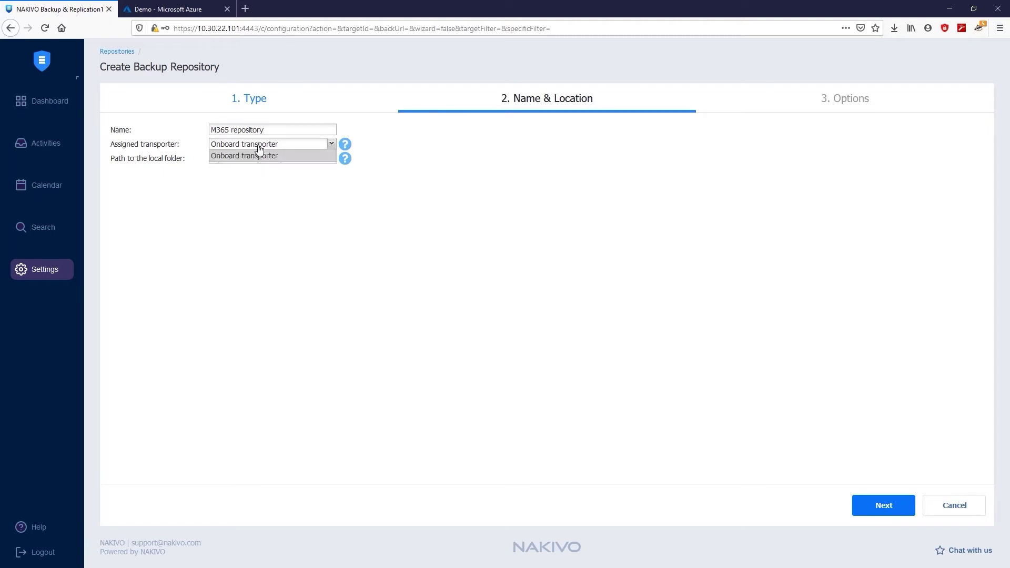
pyautogui.click(259, 146)
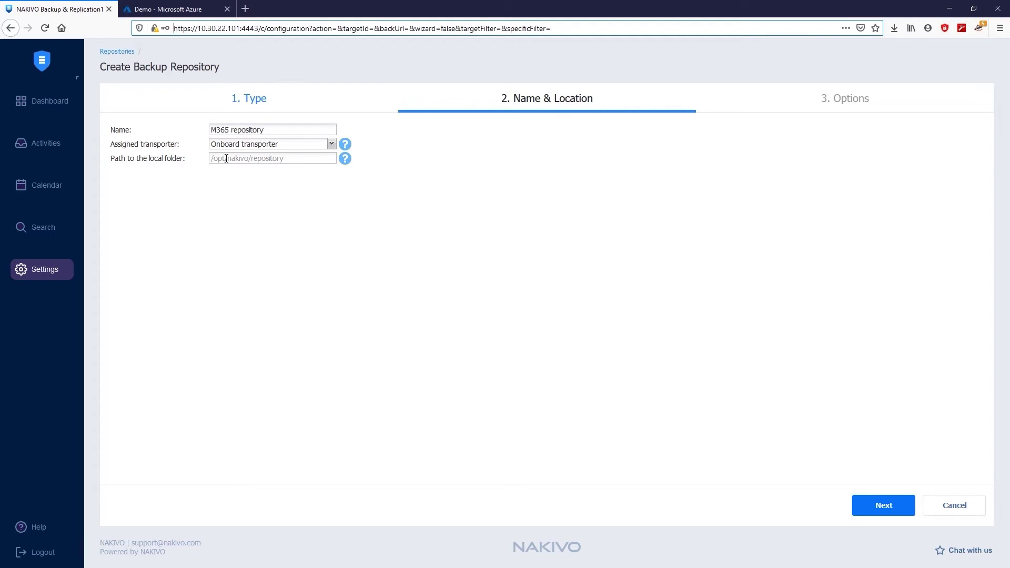
pyautogui.click(226, 158)
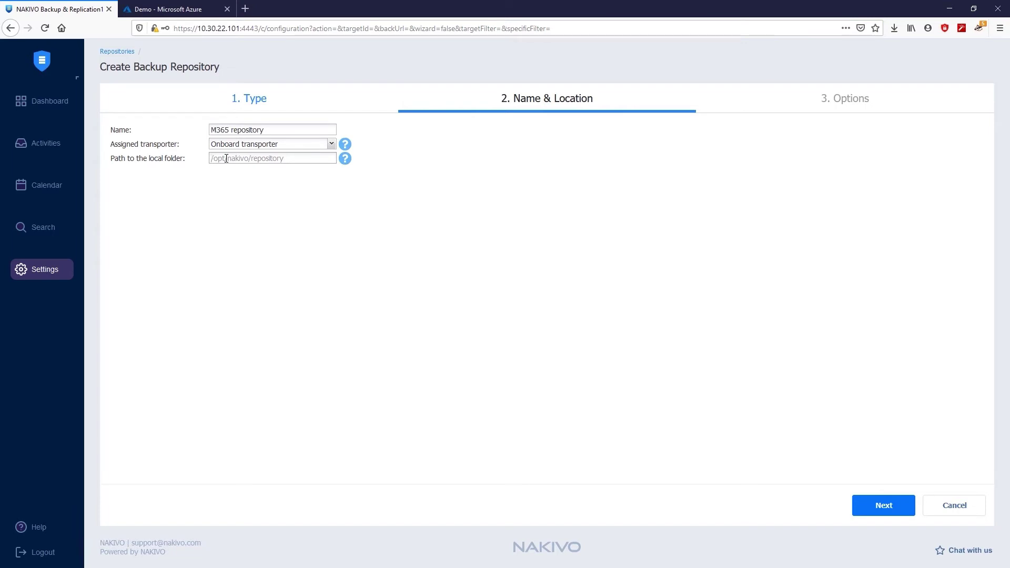
pyautogui.write('/opt/nakivo/repository/365')
pyautogui.click(881, 506)
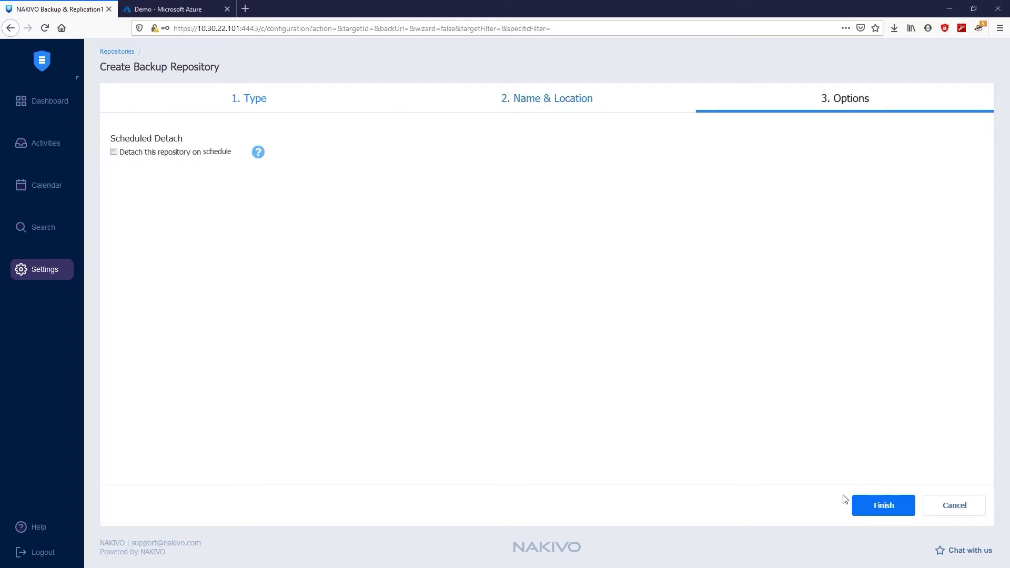
pyautogui.click(884, 505)
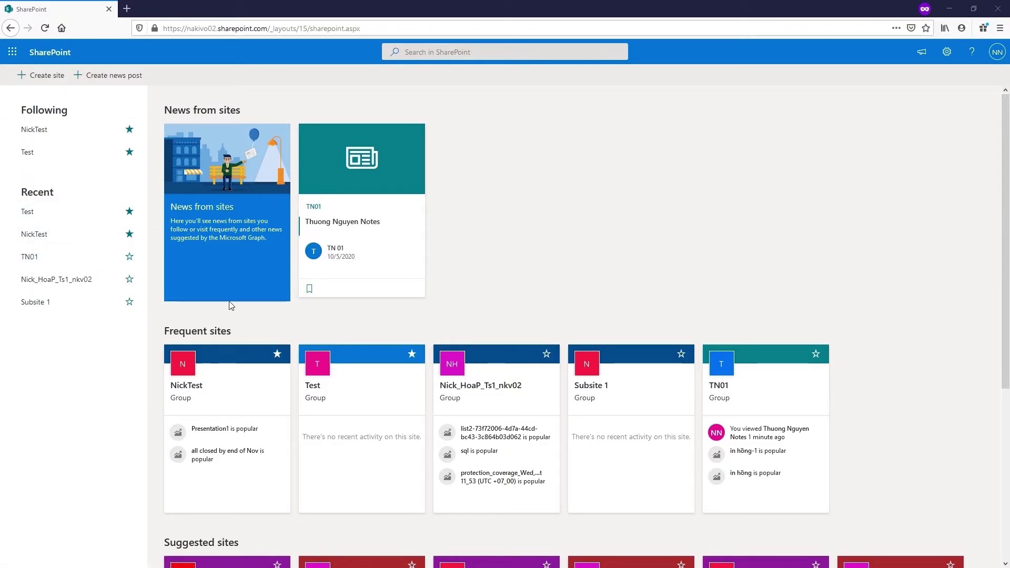
# Review the NickTest SharePoint site's subsites and its libraries and lists
pyautogui.click(43, 135)
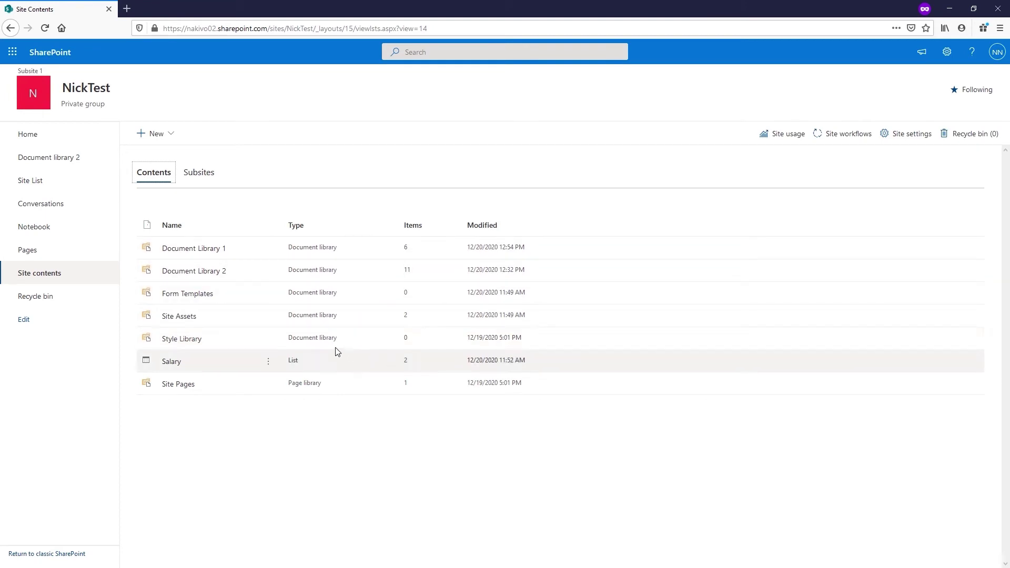
pyautogui.press('Right')
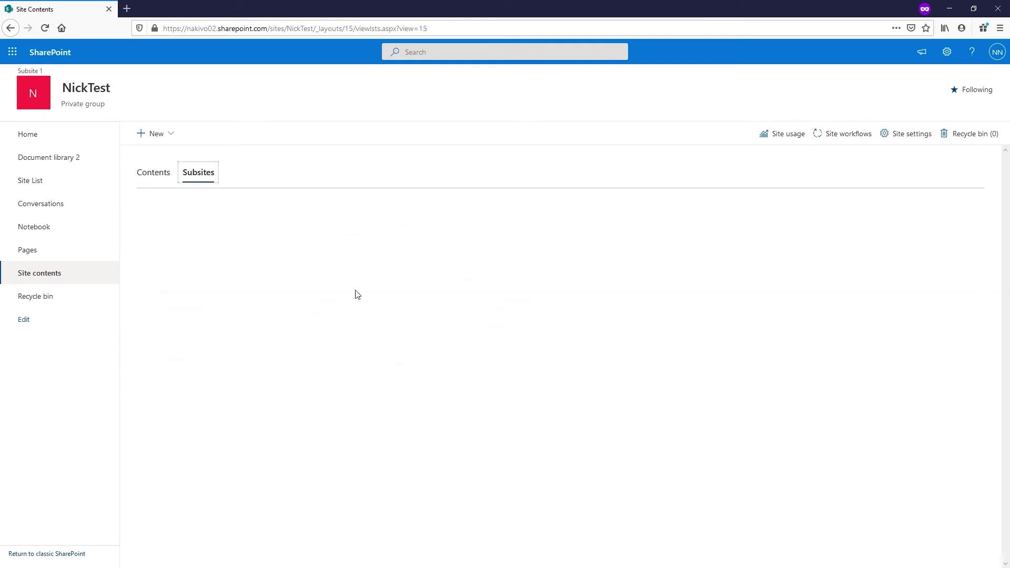
pyautogui.click(157, 179)
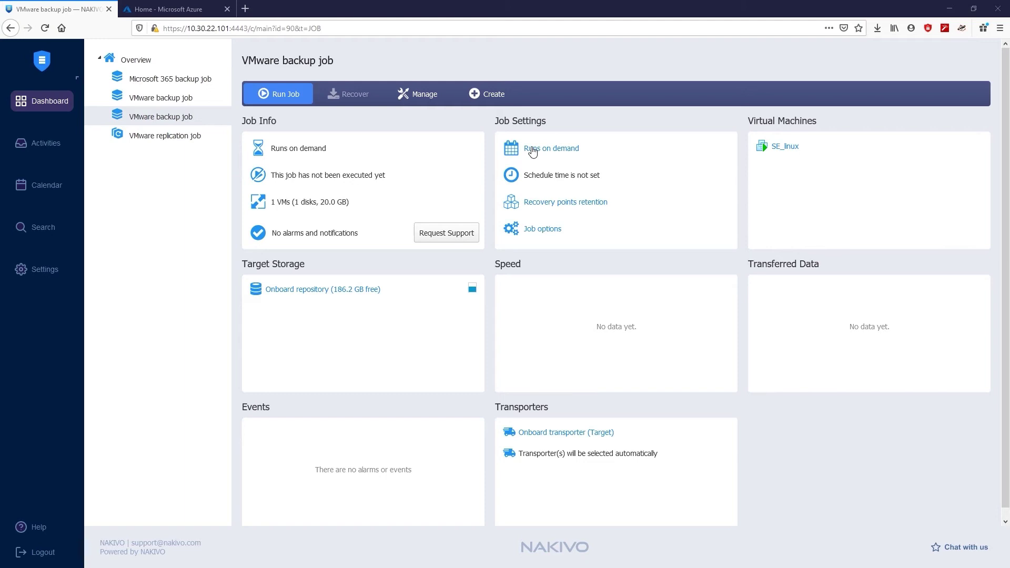
# Start a Microsoft 365 backup job and select the NickTest site as its source
pyautogui.click(480, 96)
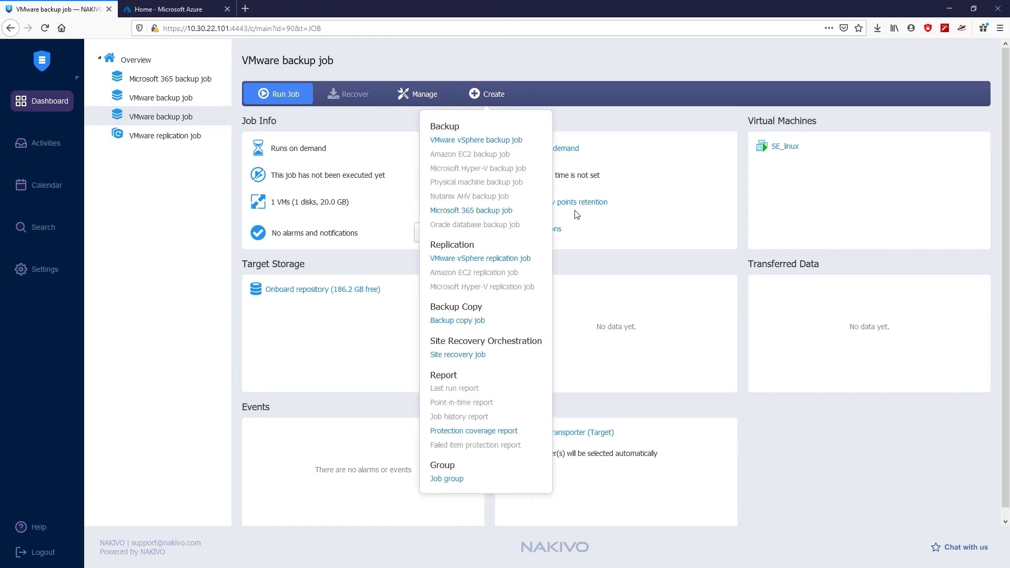
pyautogui.click(472, 211)
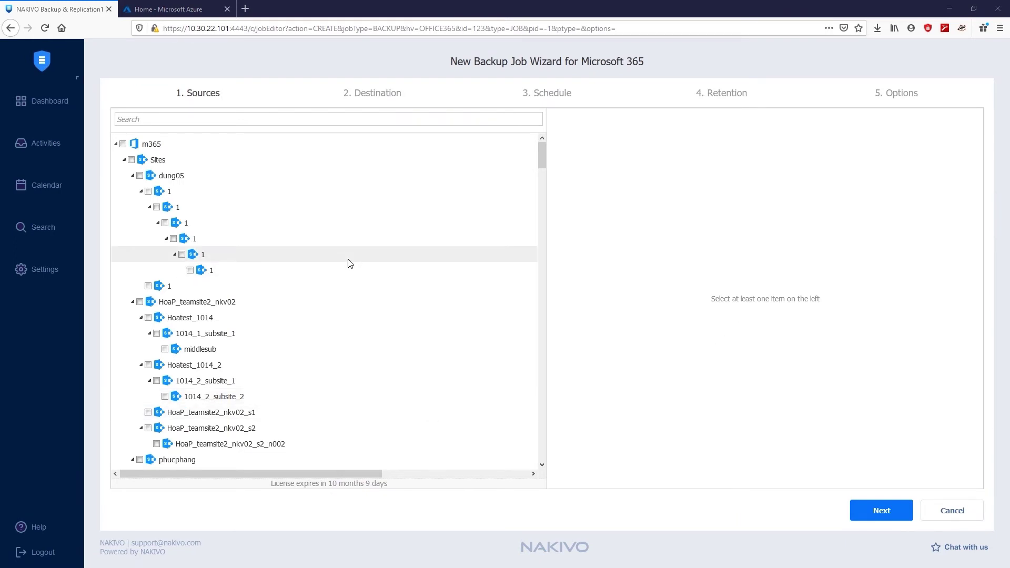
pyautogui.click(170, 121)
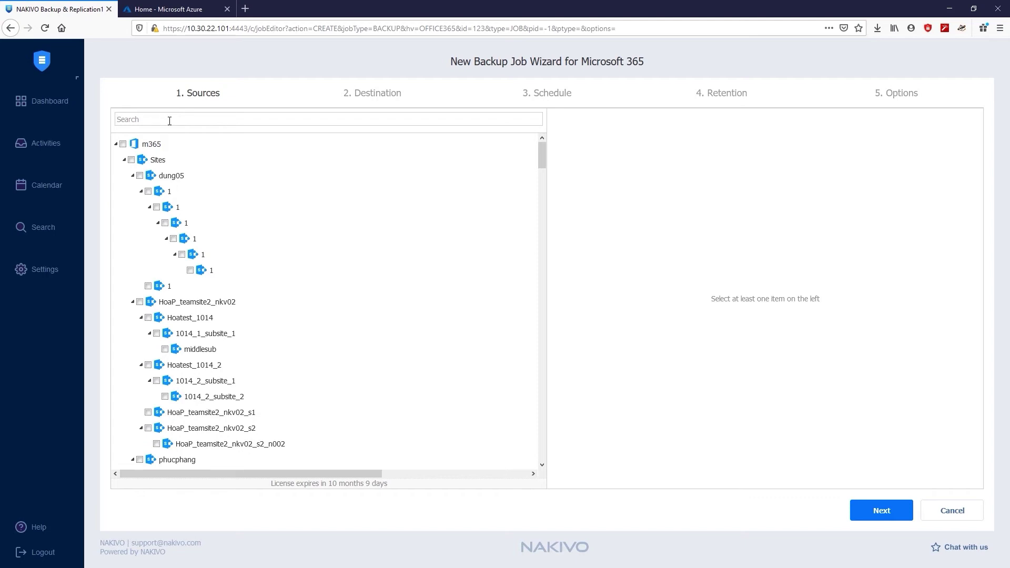
pyautogui.write('NickTea')
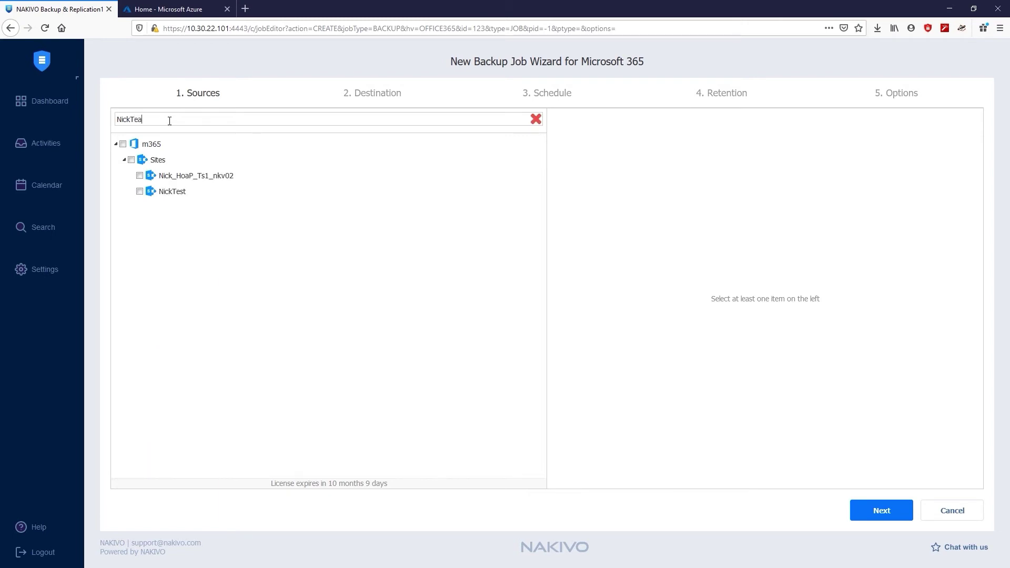
pyautogui.press('BackSpace')
pyautogui.write('st')
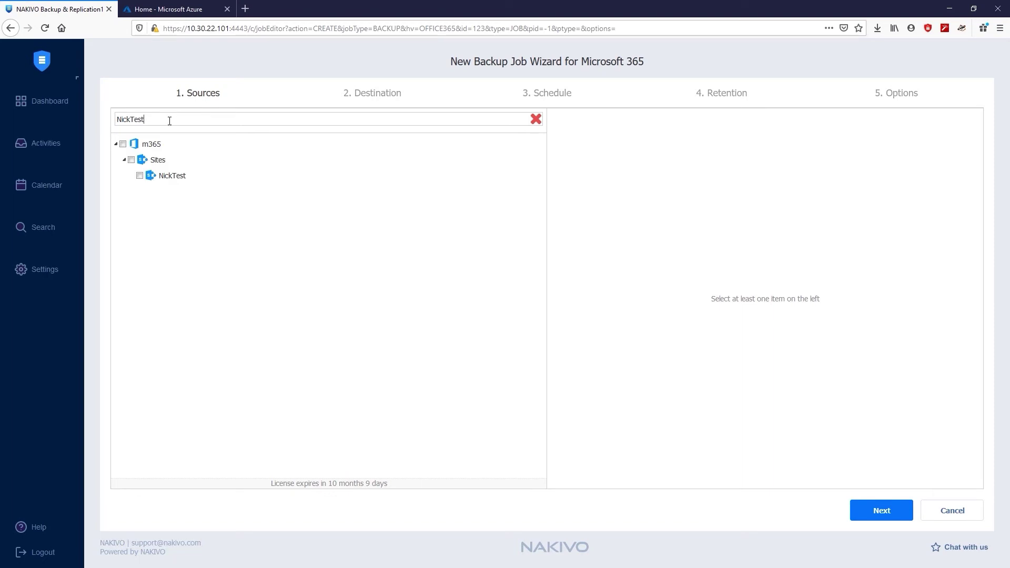
pyautogui.click(140, 176)
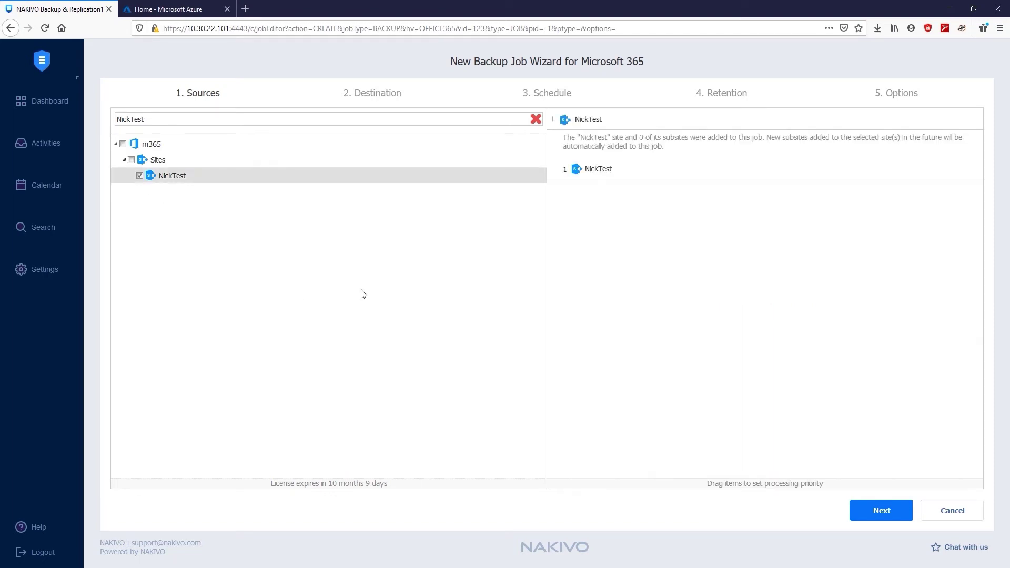
pyautogui.click(887, 511)
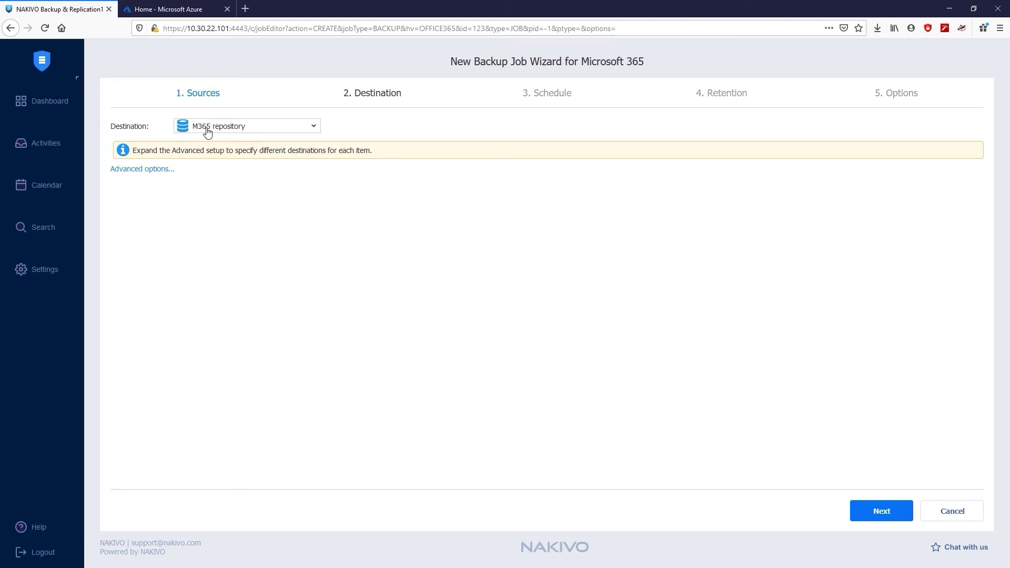
# Keep M365 repository as destination, schedule all days, and accept the retention settings
pyautogui.click(870, 515)
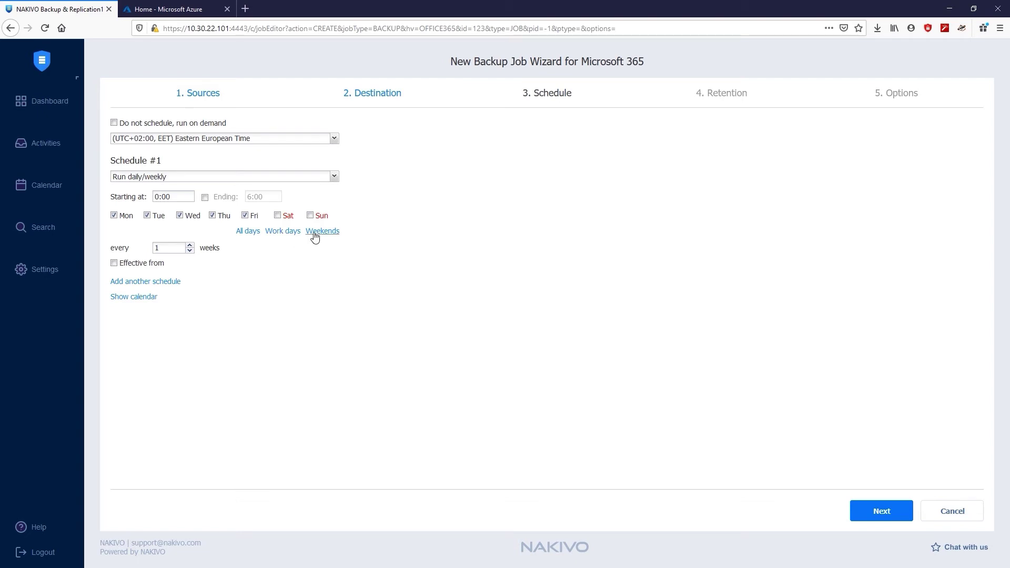
pyautogui.click(248, 232)
pyautogui.click(876, 514)
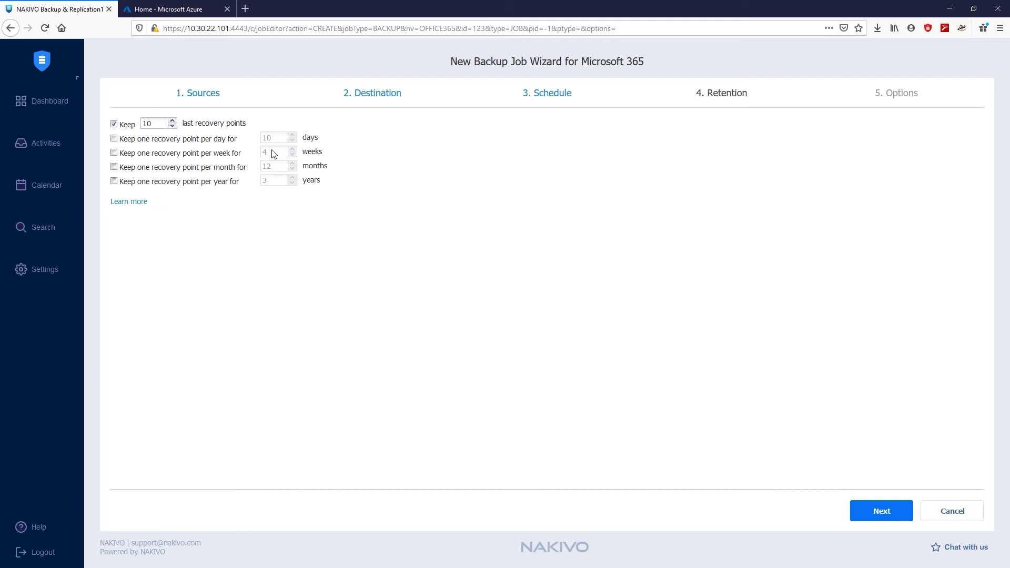
pyautogui.click(873, 513)
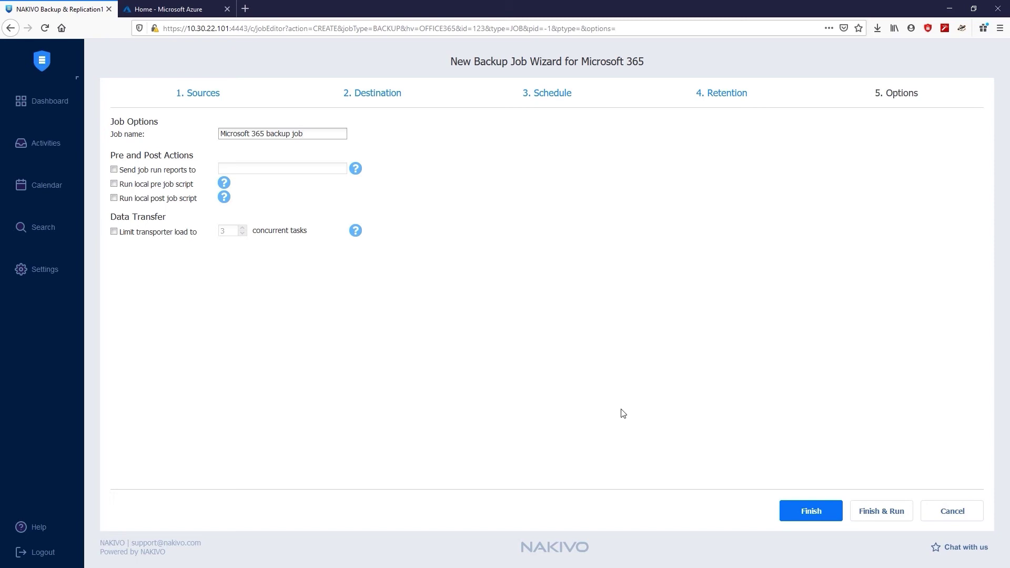
# Finish the Microsoft 365 backup job wizard so its first run backs up NickTest
pyautogui.click(795, 519)
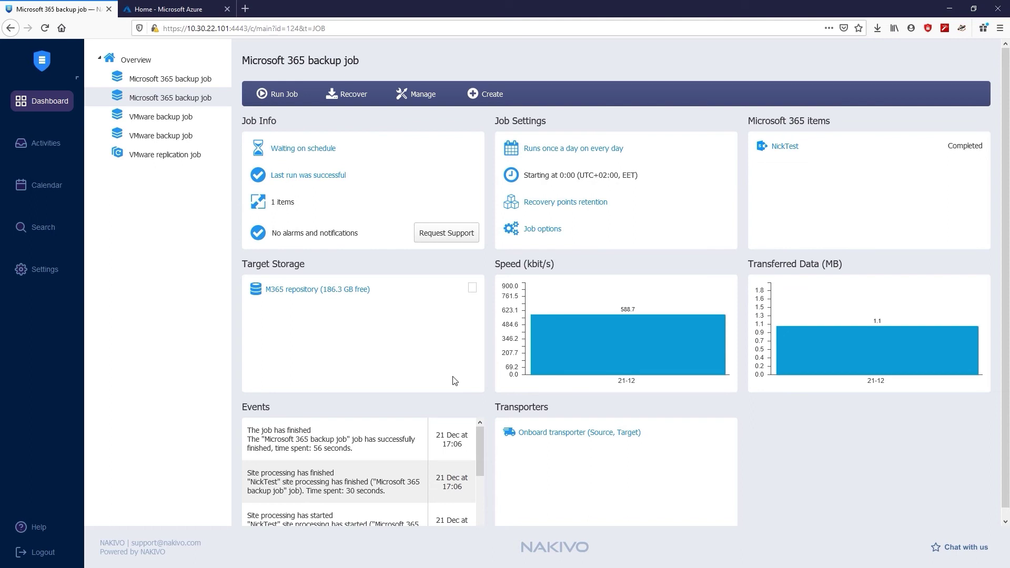
# Delete Document Library 1 from the NickTest SharePoint site
pyautogui.hotkey('alt', 'Tab')
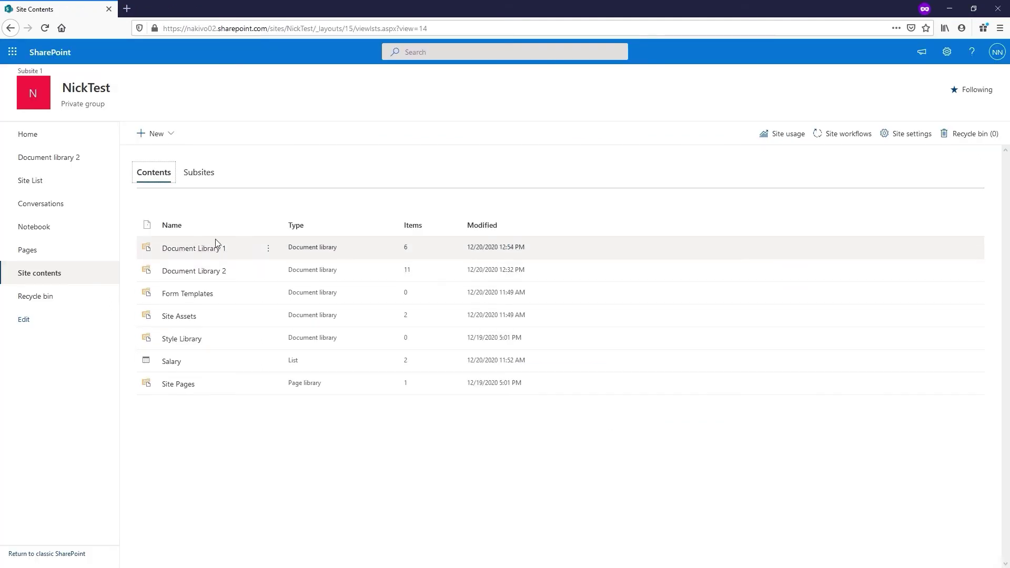
pyautogui.click(275, 254)
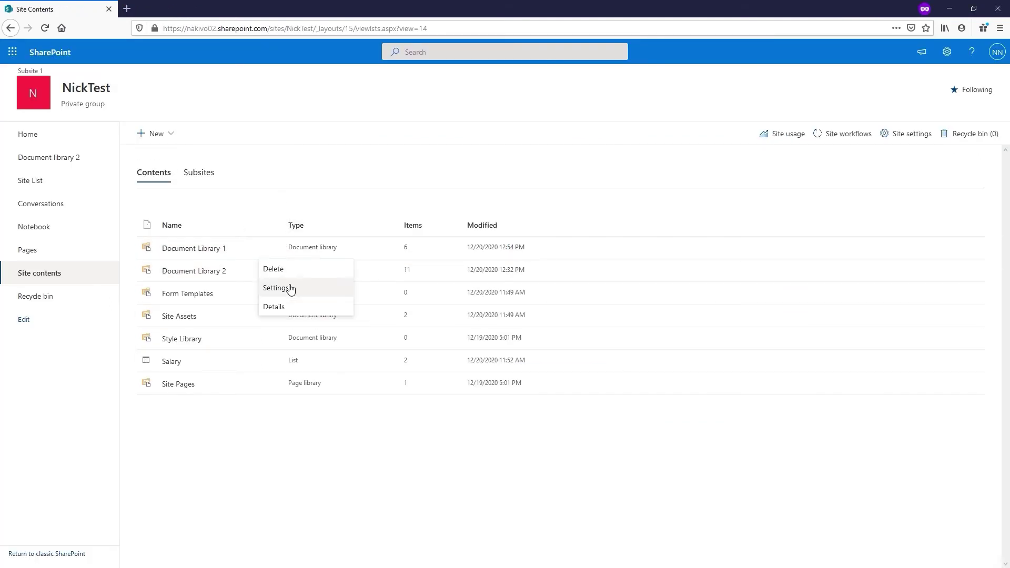
pyautogui.click(283, 274)
pyautogui.click(560, 342)
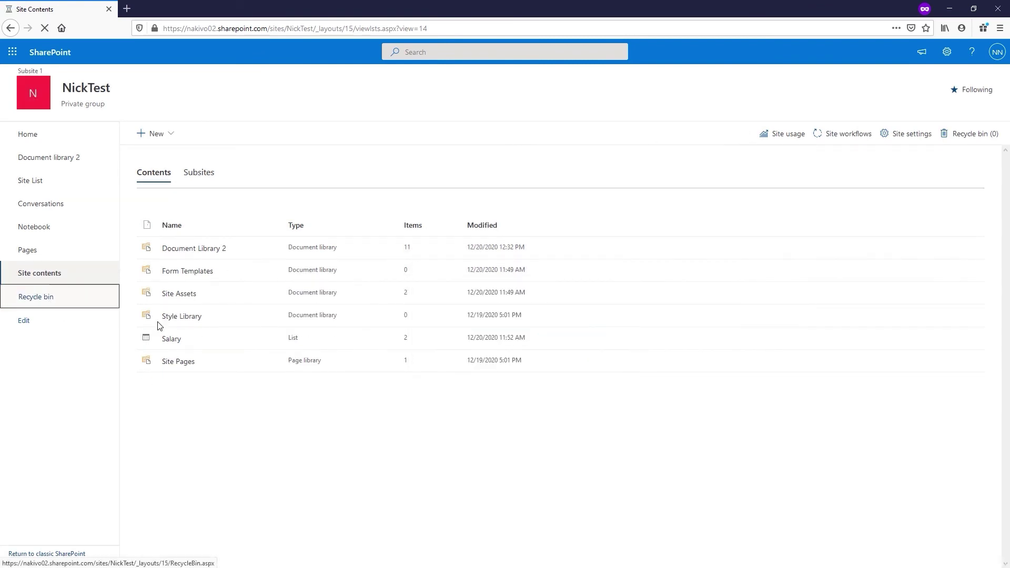
# Permanently empty the NickTest site's recycle bin
pyautogui.click(36, 296)
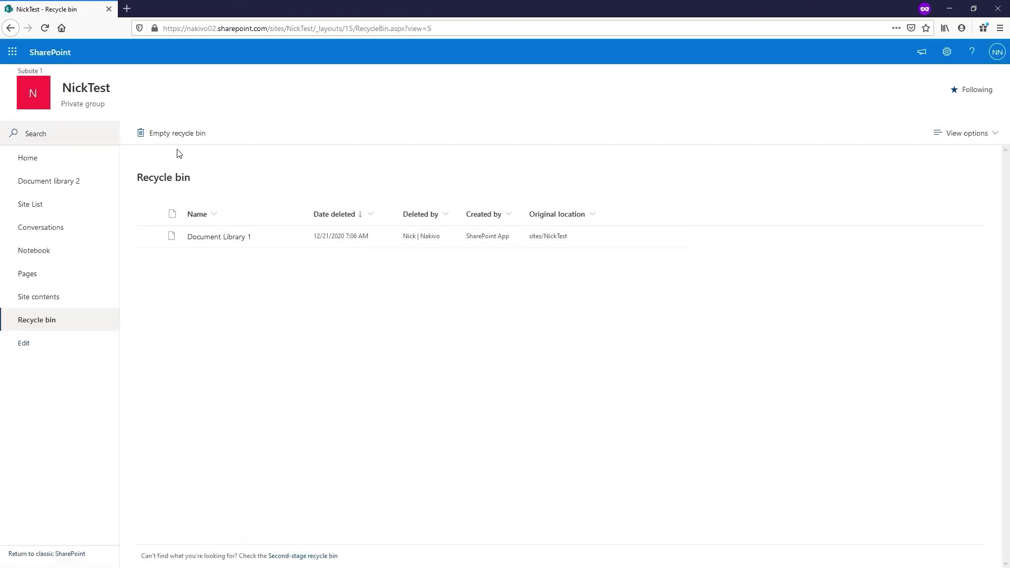
pyautogui.click(173, 133)
pyautogui.click(515, 343)
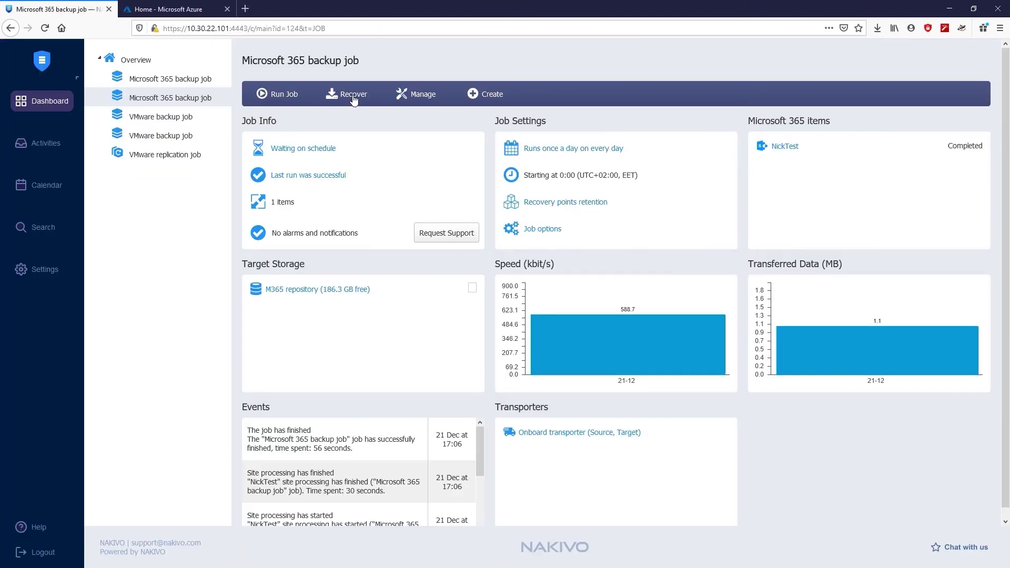
# Start a Microsoft 365 recovery from the backup job using the 21 Dec NickTest recovery point
pyautogui.click(354, 97)
pyautogui.click(330, 140)
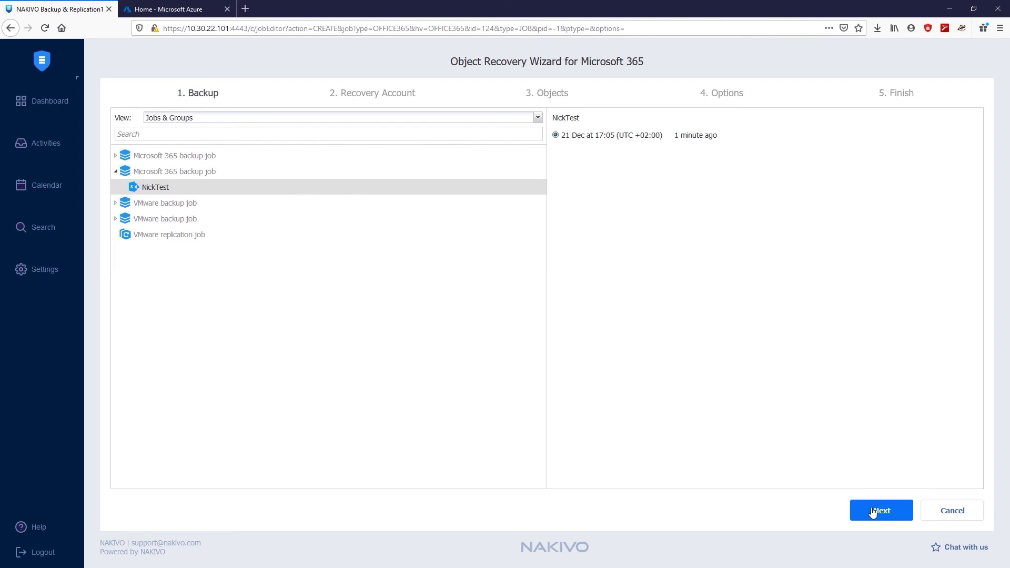
pyautogui.click(873, 513)
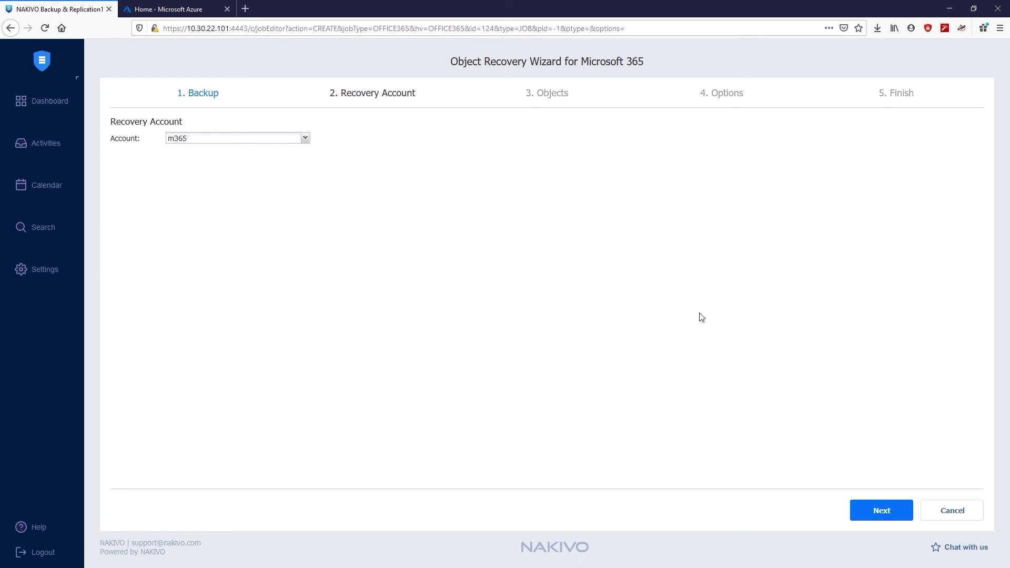
# Keep the m365 recovery account and select Document Library 1 under NickTest
pyautogui.click(872, 515)
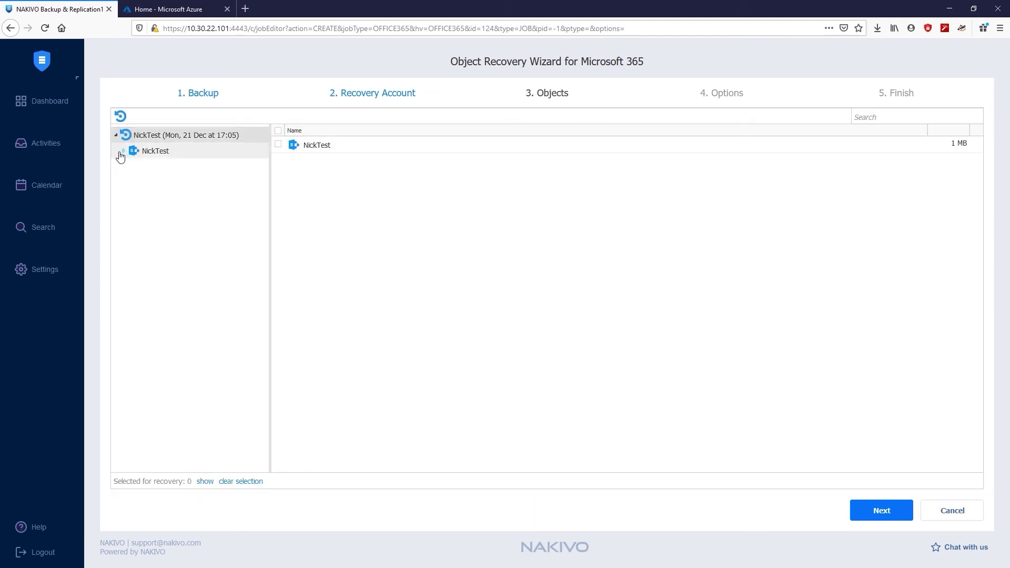
pyautogui.click(120, 156)
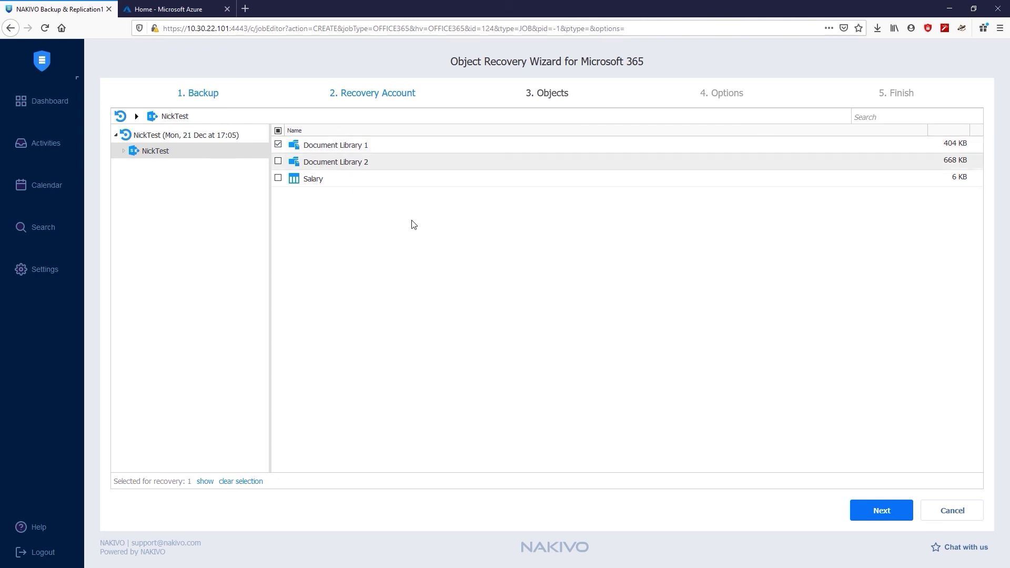
pyautogui.click(877, 511)
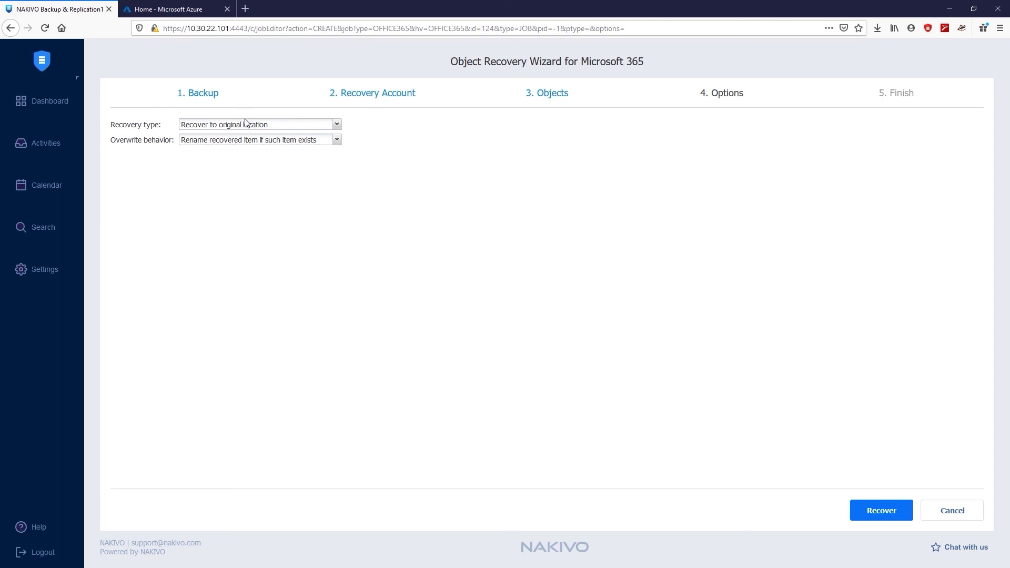
# Keep overwrite behavior as Rename and recovery type as Recover to original location
pyautogui.click(194, 148)
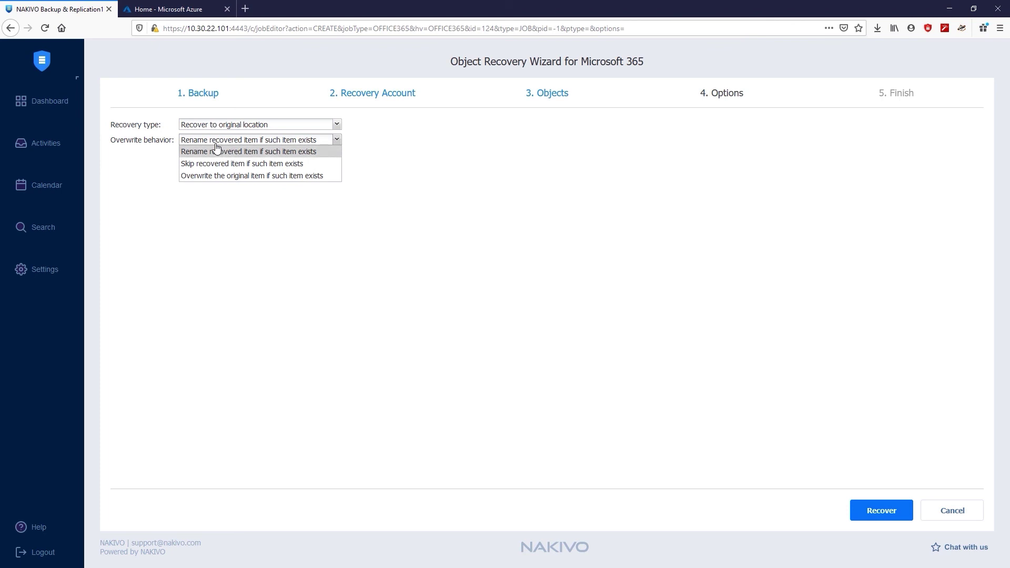
pyautogui.click(524, 178)
pyautogui.click(315, 130)
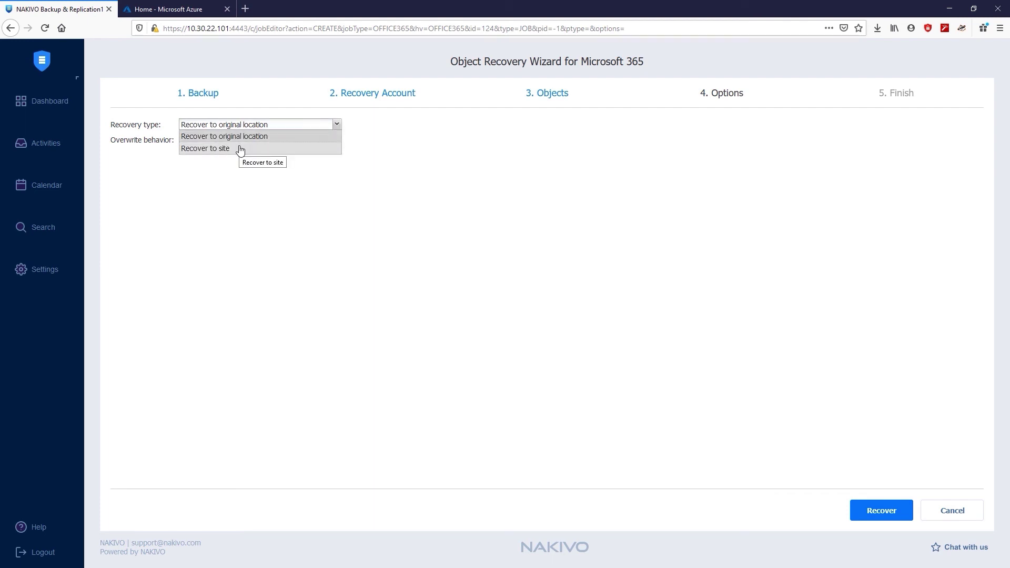
pyautogui.click(408, 153)
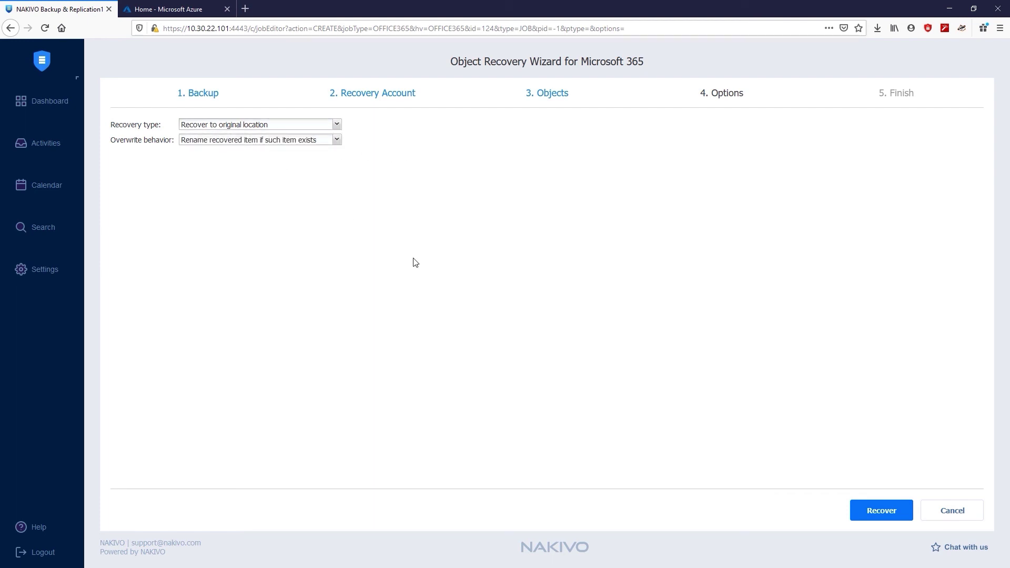
# Run the Document Library 1 recovery, then view NickTest's site contents in SharePoint
pyautogui.click(874, 512)
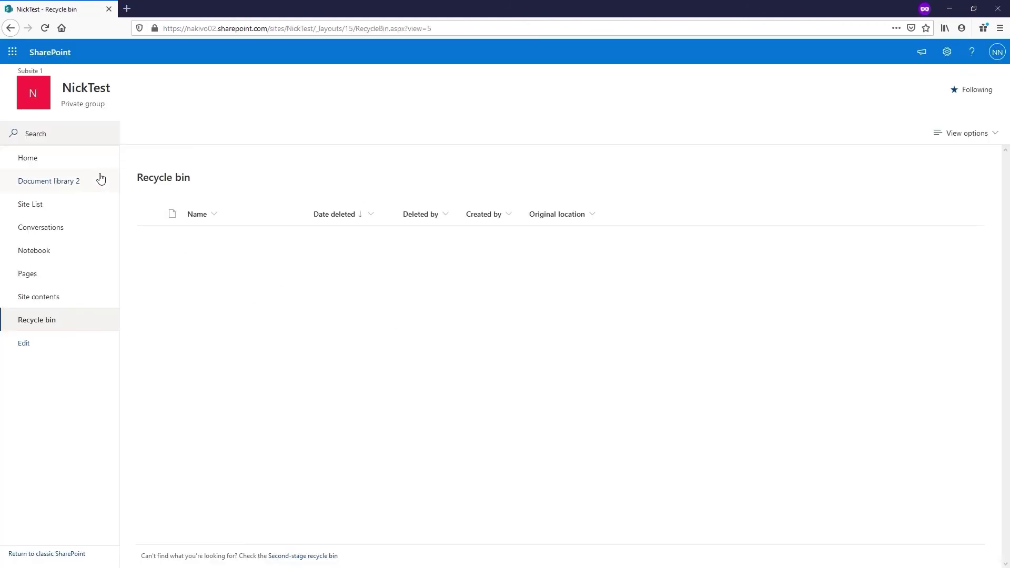
pyautogui.click(39, 297)
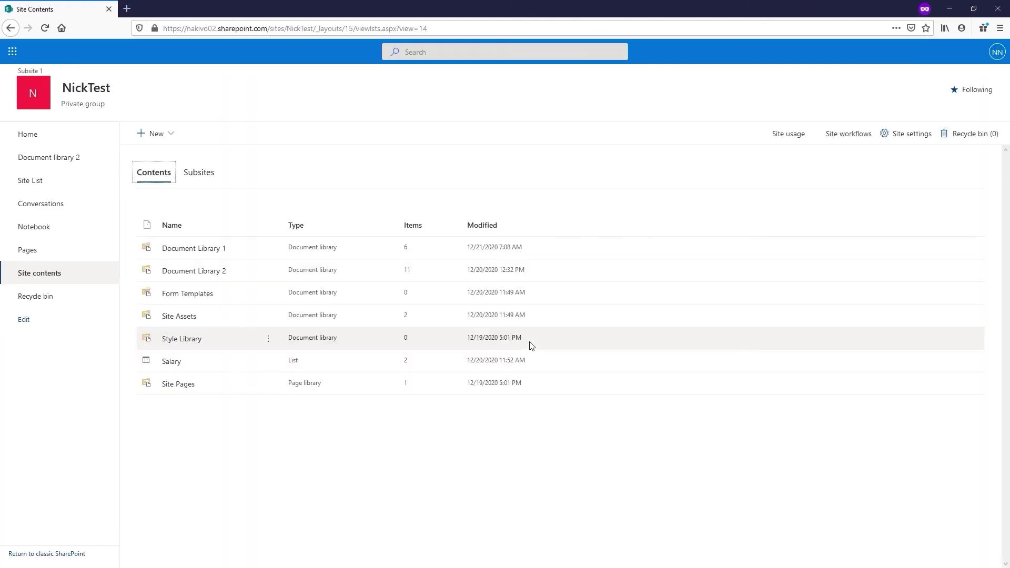